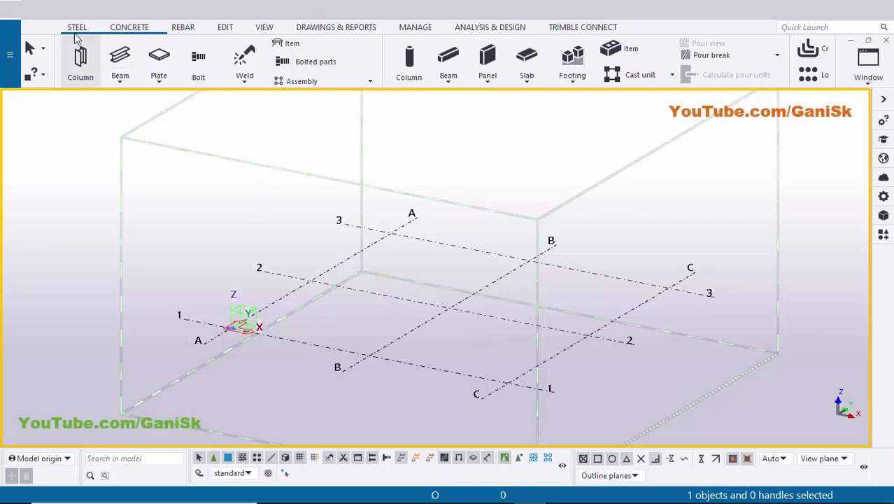
Create a steel beam along grid line 1 from grid B to grid C
left_click(116, 56)
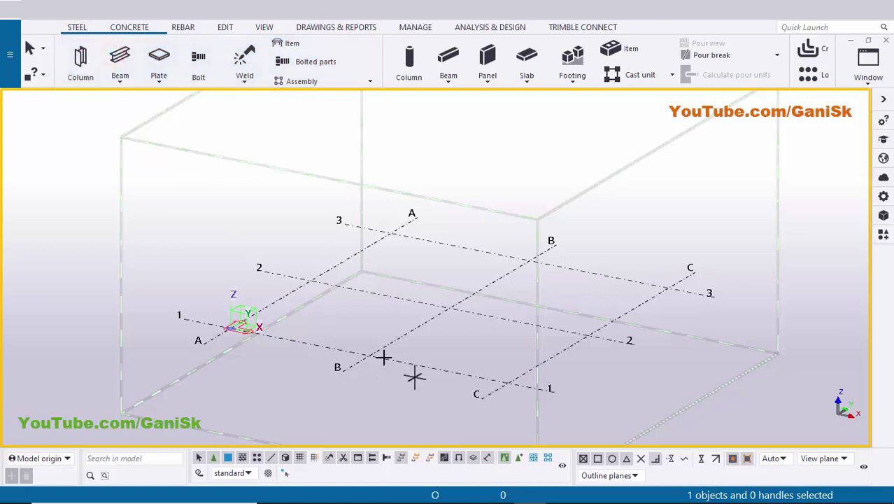
left_click(368, 355)
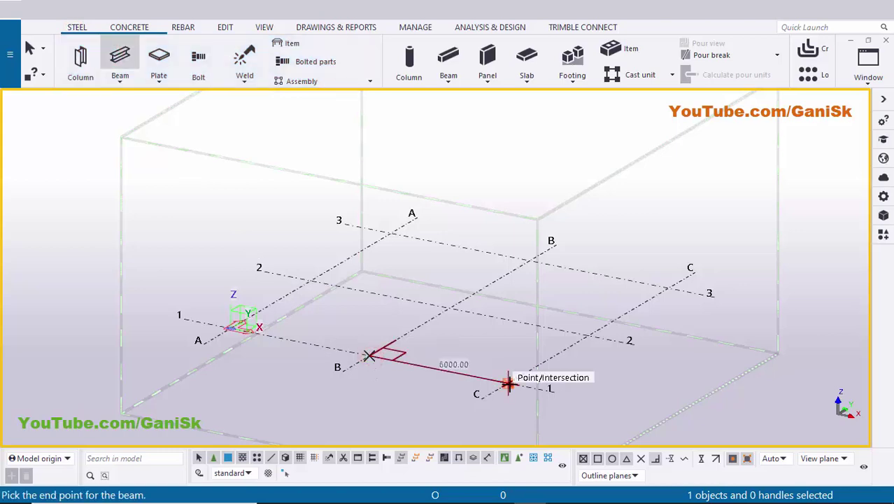
left_click(506, 384)
scroll(444, 383, "up", 5)
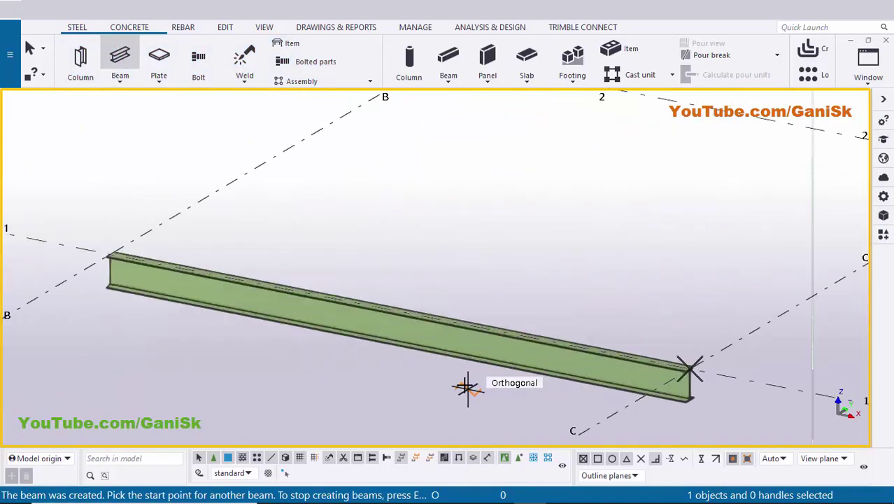
right_click(473, 219)
left_click(490, 225)
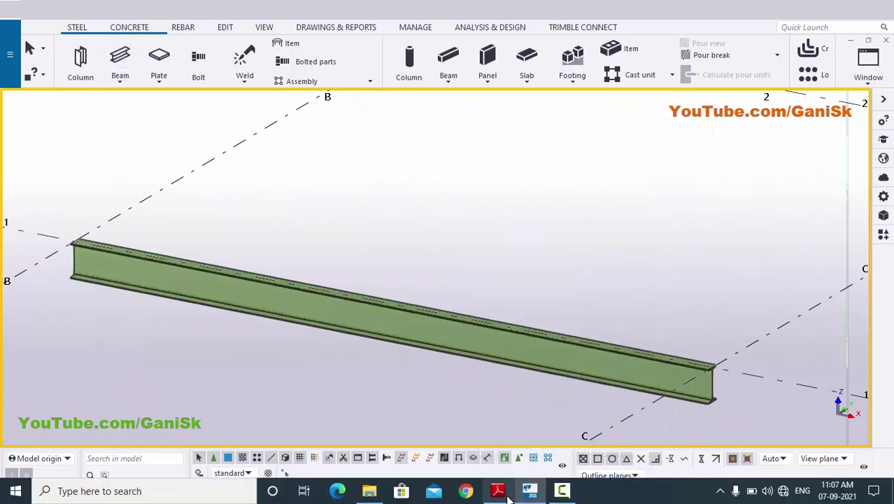
Switch to the PDF connection drawing and examine the splice elevation with its RHS members, plate callouts and gap dimensions
left_click(498, 491)
scroll(348, 250, "up", 2, "ctrl")
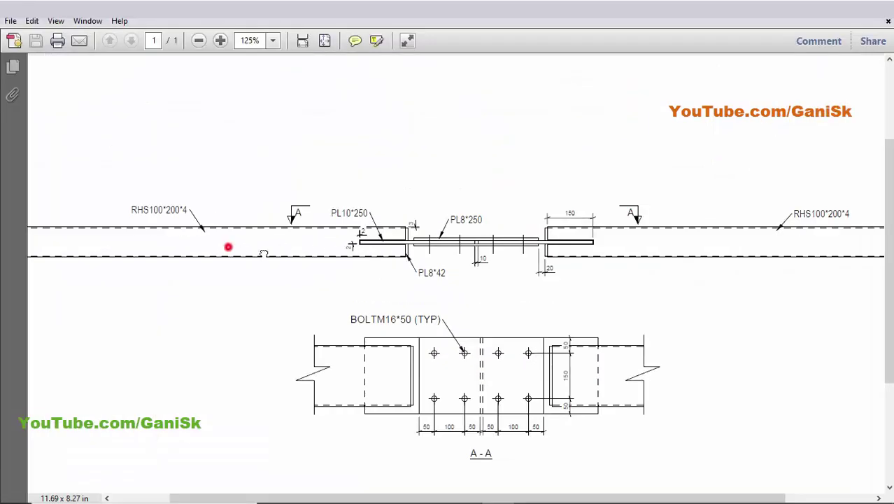
left_click_drag(264, 253, 310, 258)
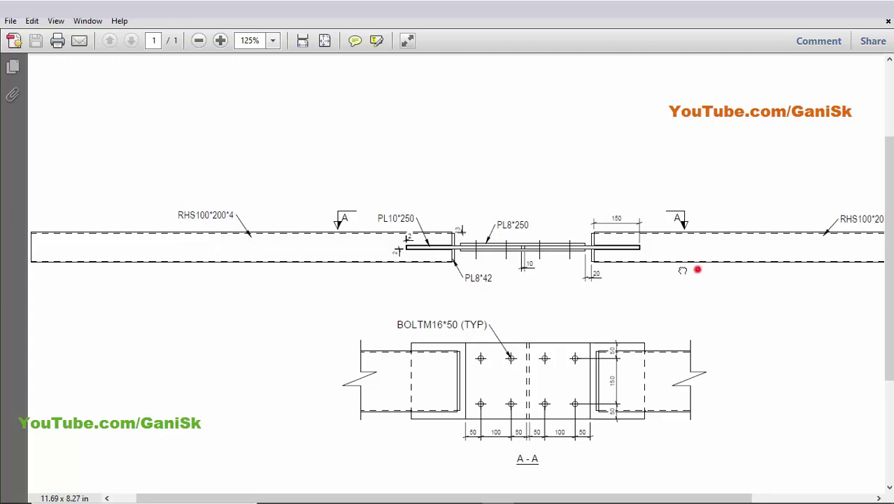
left_click_drag(682, 270, 574, 267)
scroll(362, 253, "up", 3, "ctrl")
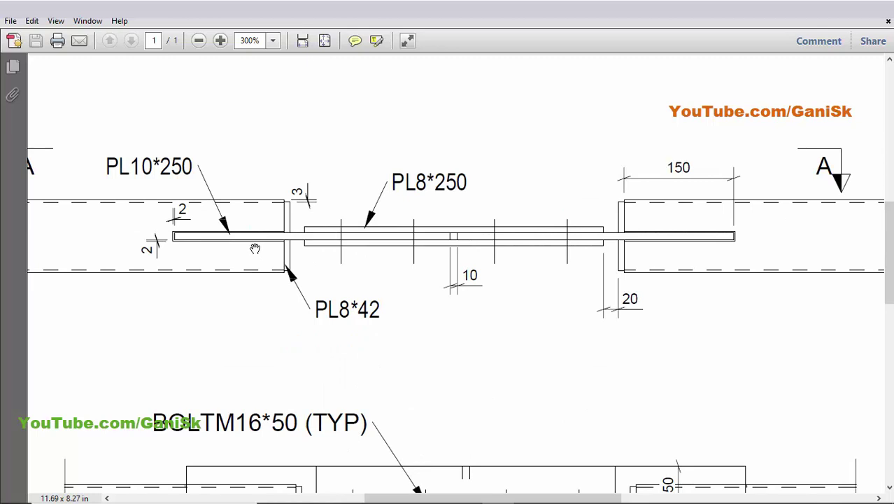
scroll(255, 248, "down", 1, "ctrl")
scroll(255, 244, "up", 1, "ctrl")
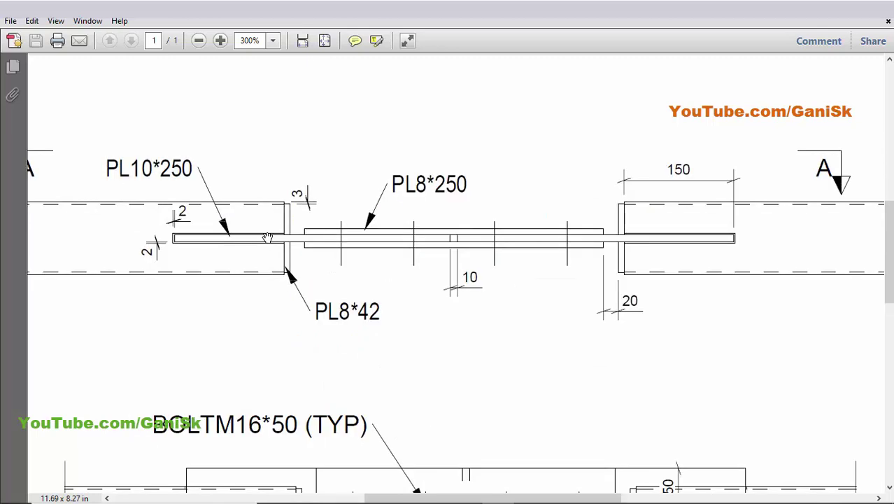
left_click(267, 237)
left_click(603, 241)
left_click(506, 229)
Examine section A-A for the bolt size and spacing, and the RHS member's profile callout
scroll(475, 329, "down", 6)
scroll(448, 328, "down", 2, "ctrl")
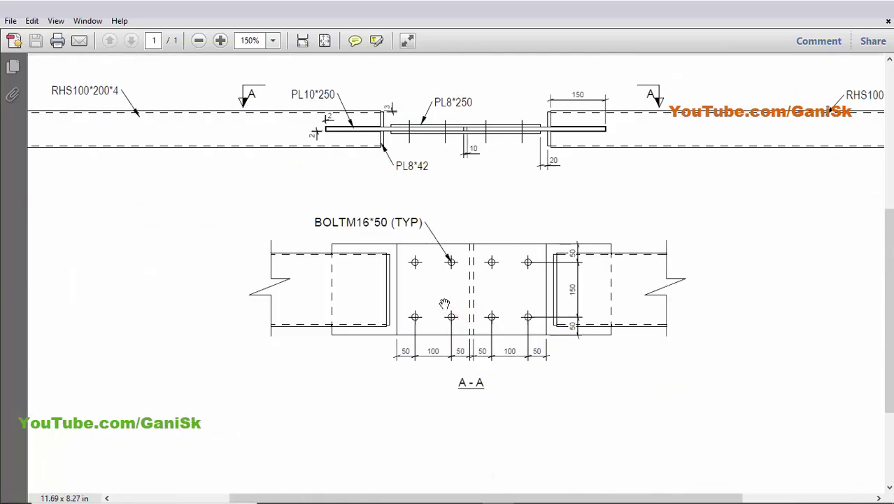
scroll(444, 306, "up", 2, "ctrl")
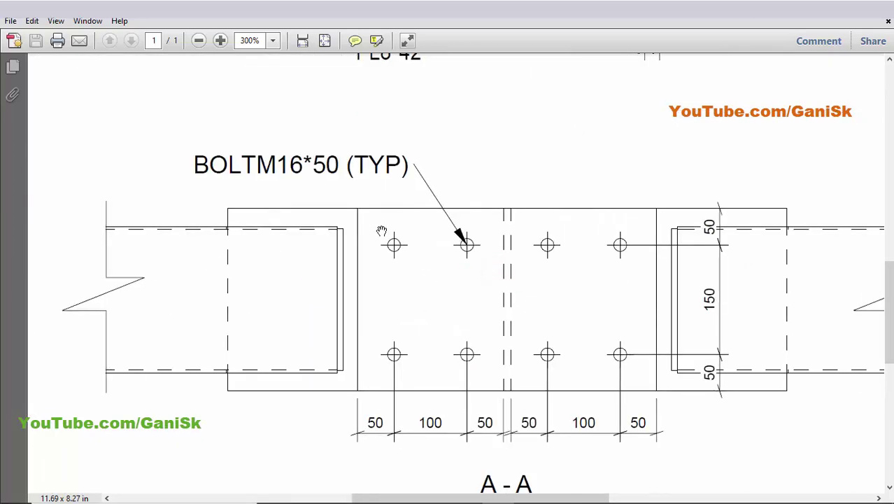
scroll(514, 292, "down", 3, "ctrl")
scroll(507, 221, "up", 1)
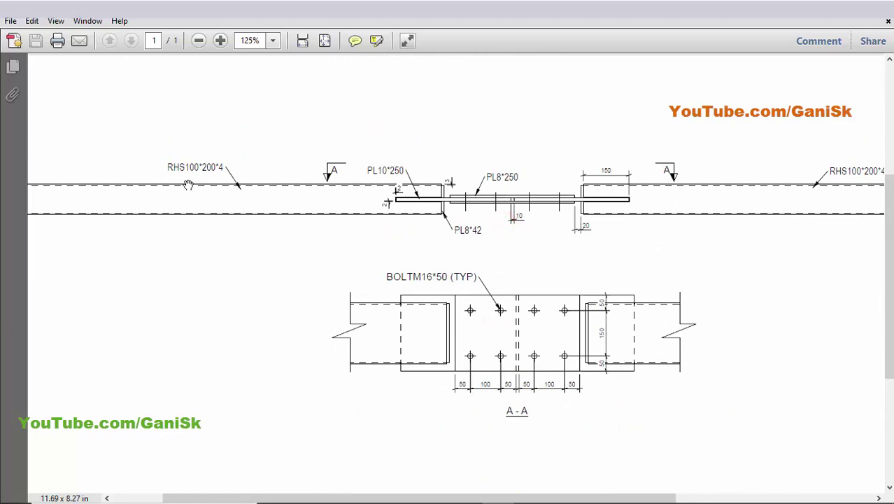
scroll(185, 183, "up", 2, "ctrl")
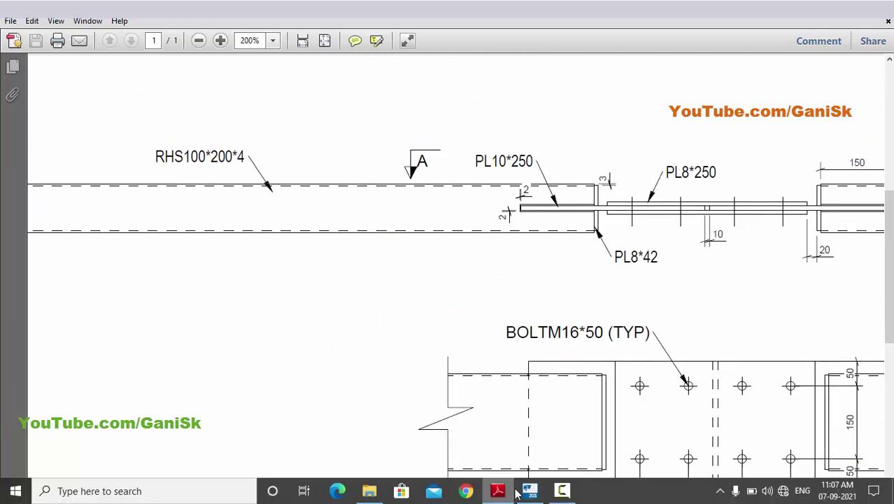
Switch to Tekla Structures and choose the RHS rectangular hollow section with subtype h*b*t as the beam's profile
left_click(528, 490)
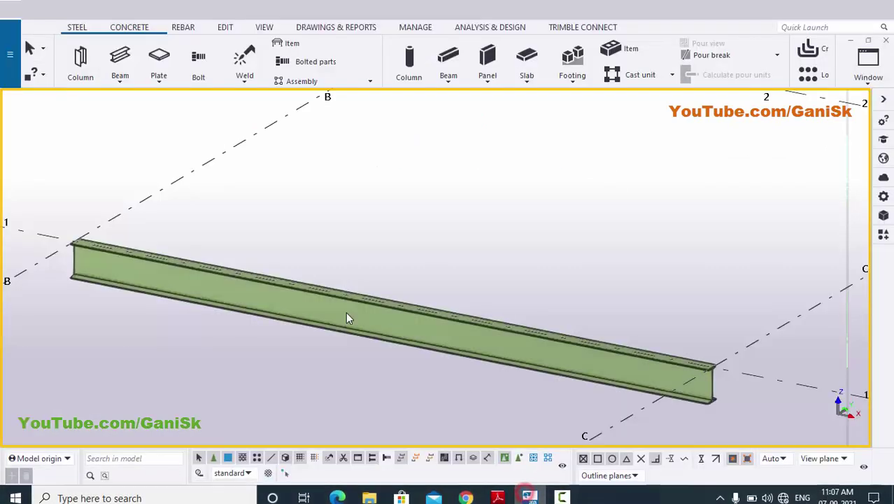
double_click(403, 340)
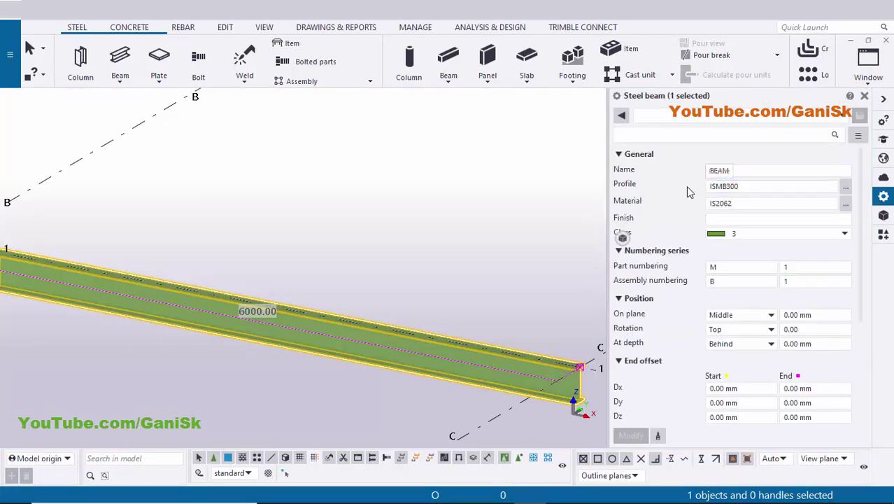
left_click(845, 187)
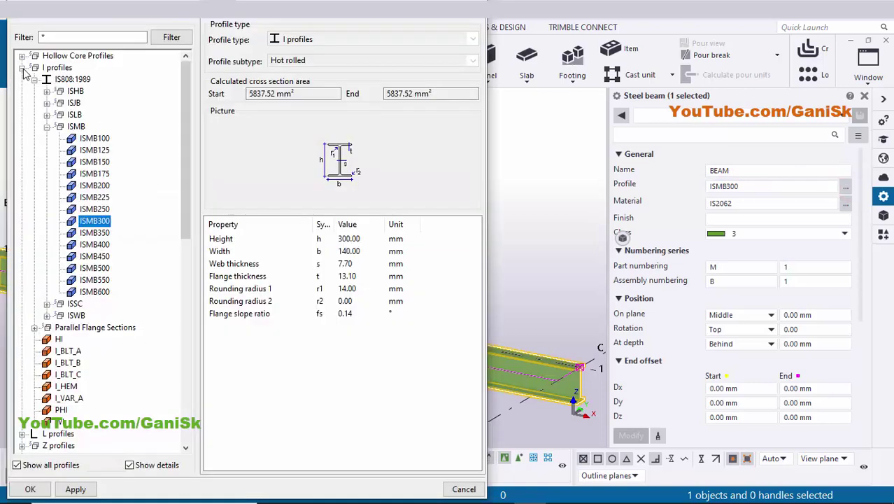
left_click(22, 68)
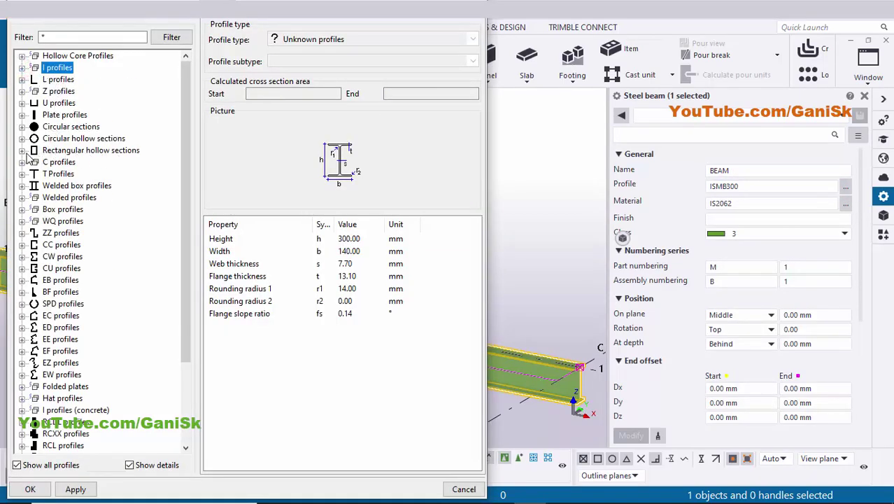
left_click(22, 150)
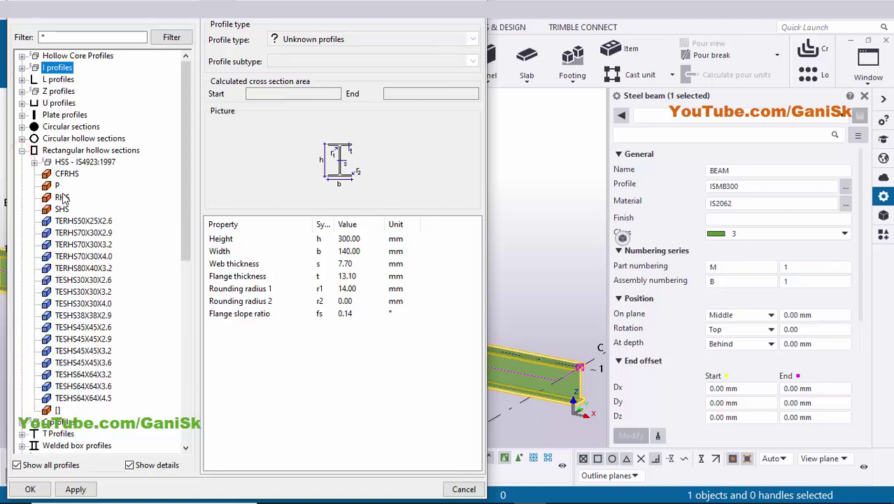
left_click(63, 197)
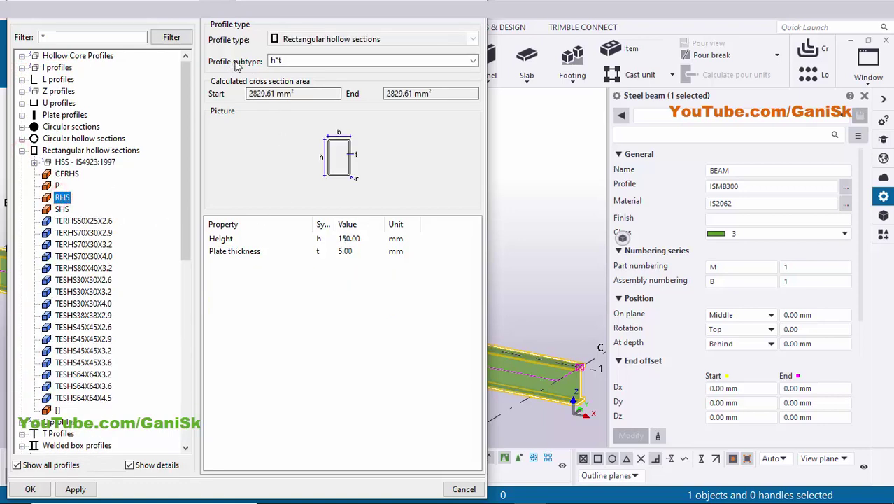
left_click(294, 61)
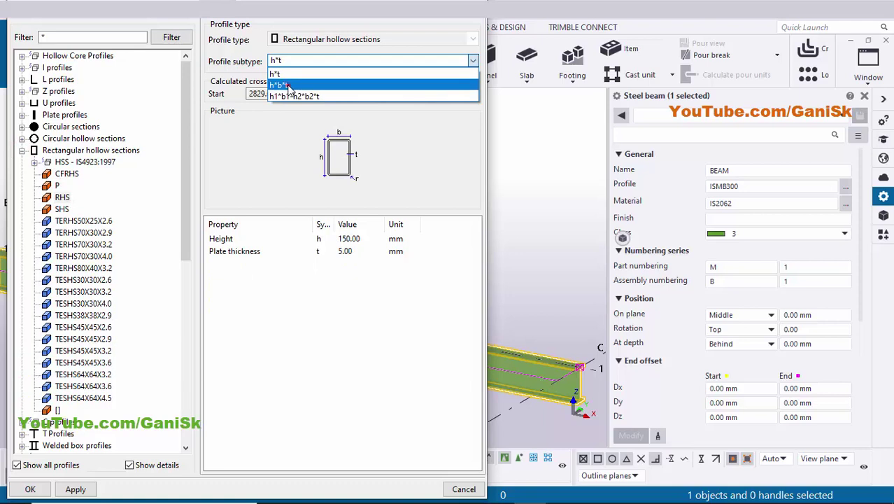
left_click(288, 85)
Set the RHS profile's height to 100 mm, width to 200 mm and plate thickness to 4 mm
left_click(358, 239)
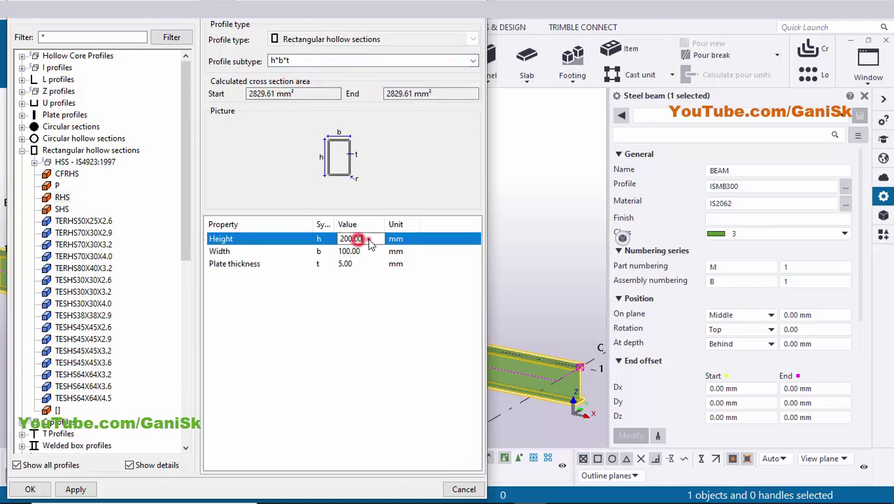
left_click_drag(369, 238, 312, 267)
type("100")
left_click(377, 252)
type("4")
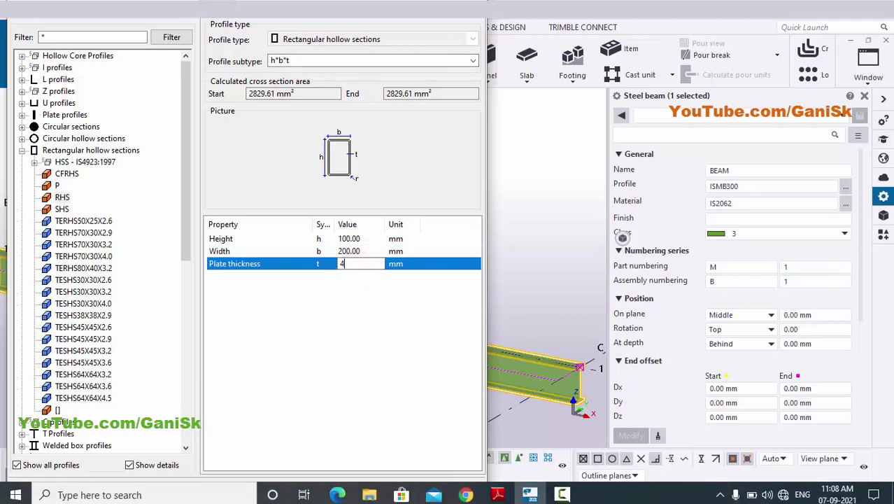
Check the dimensions against the RHS callout in the PDF drawing and apply the RHS100*200*4 profile to the beam
left_click(499, 490)
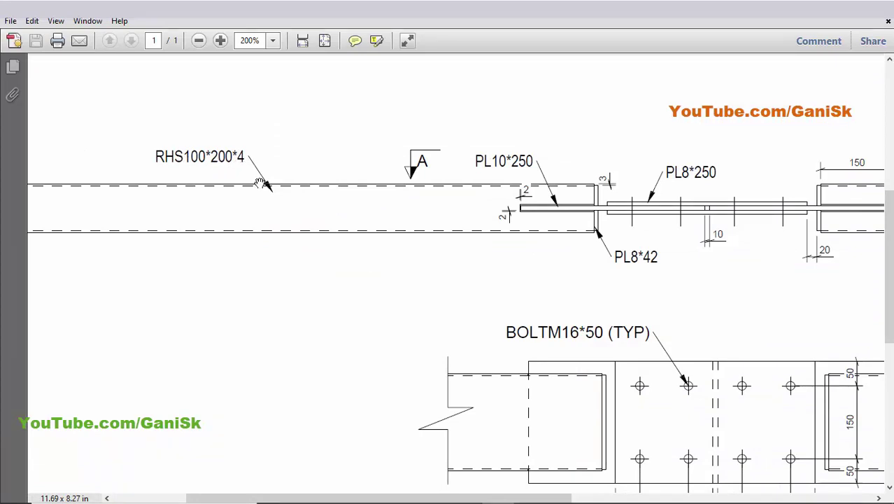
key("alt+Tab")
left_click(352, 238)
left_click(360, 251)
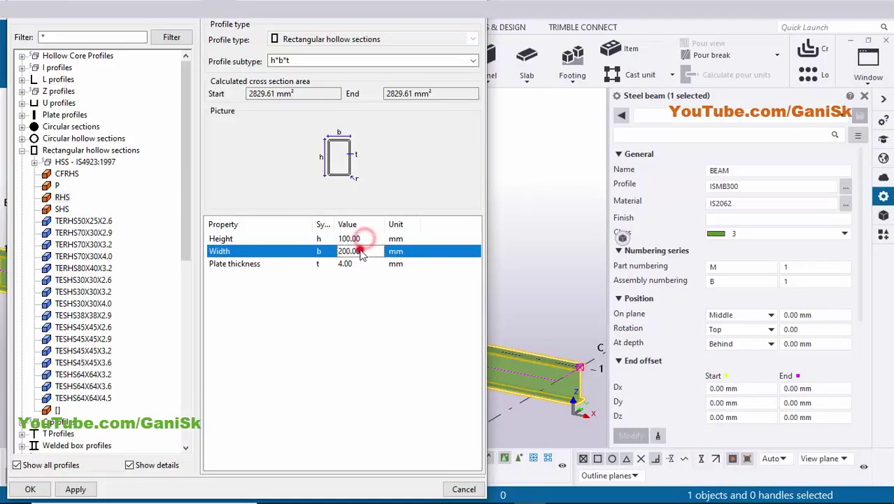
left_click(350, 264)
left_click(79, 489)
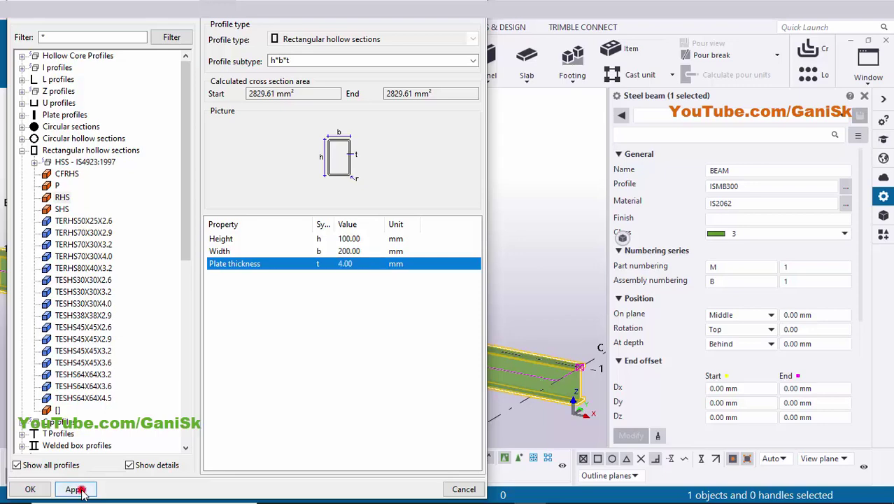
left_click(30, 489)
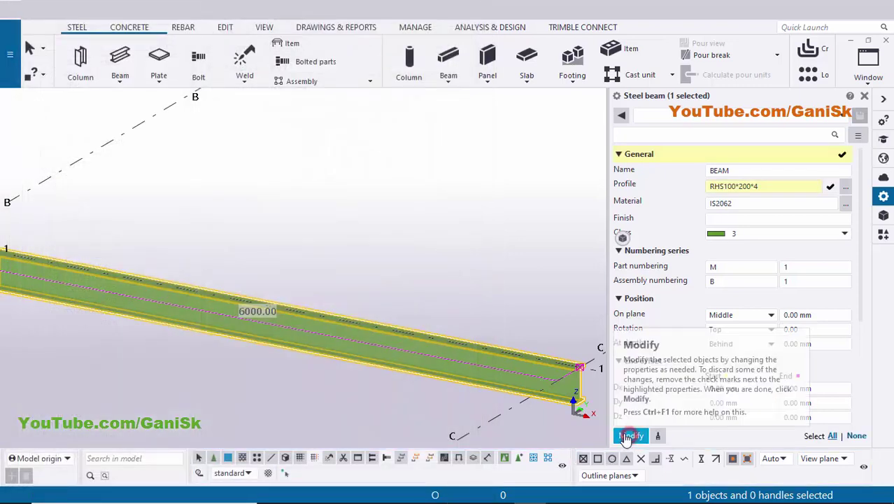
left_click(630, 436)
scroll(532, 345, "up", 4)
middle_click_drag(566, 289, 595, 236)
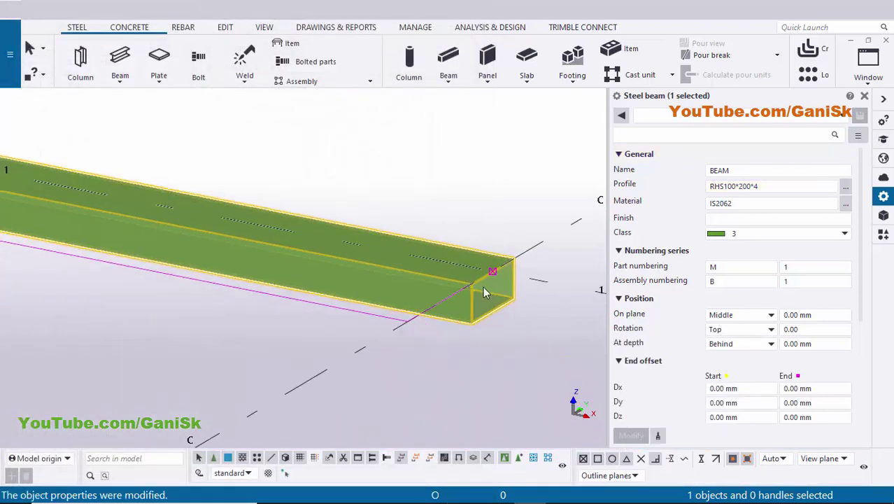
Change the beam's class to 2, close its properties and deselect the beam
left_click(746, 233)
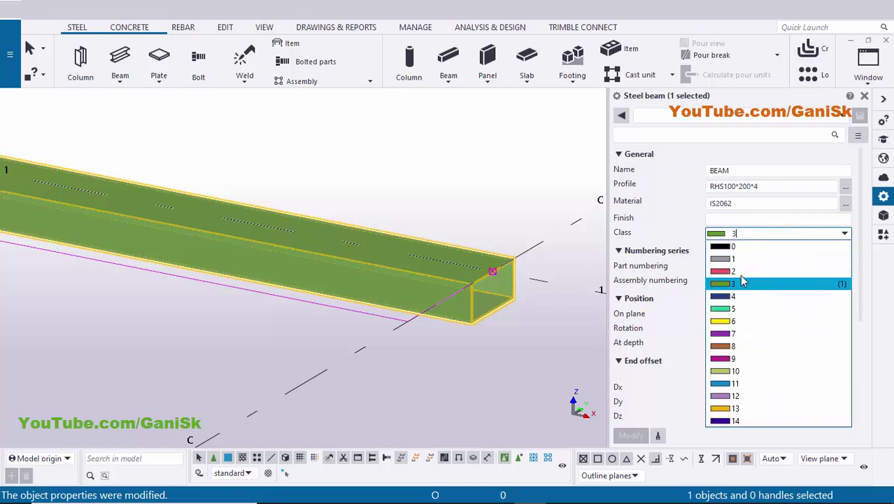
left_click(732, 270)
left_click(637, 436)
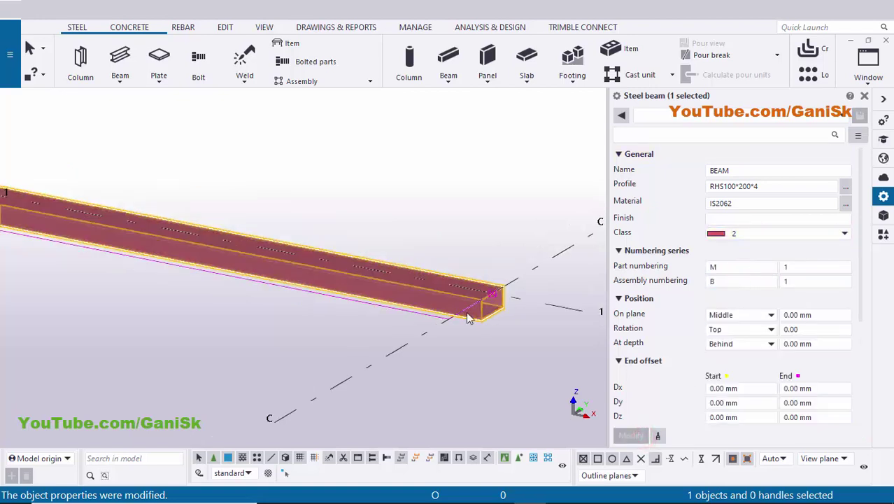
left_click(865, 97)
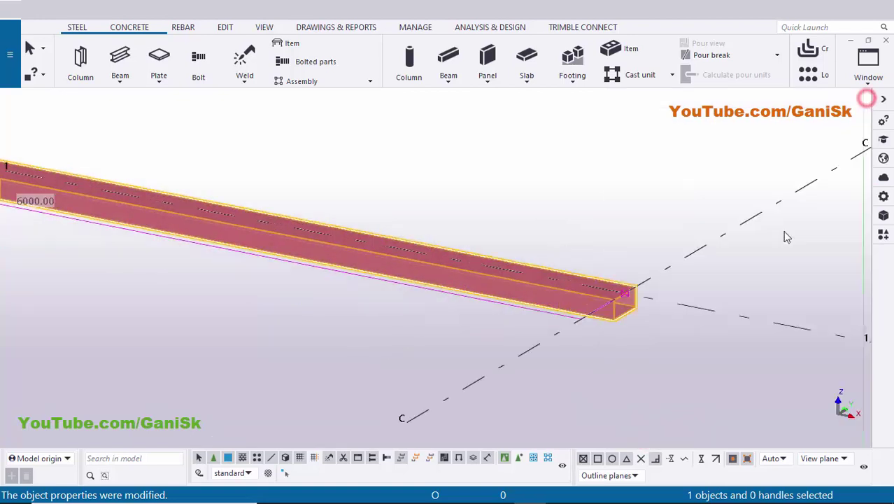
scroll(388, 283, "down", 3)
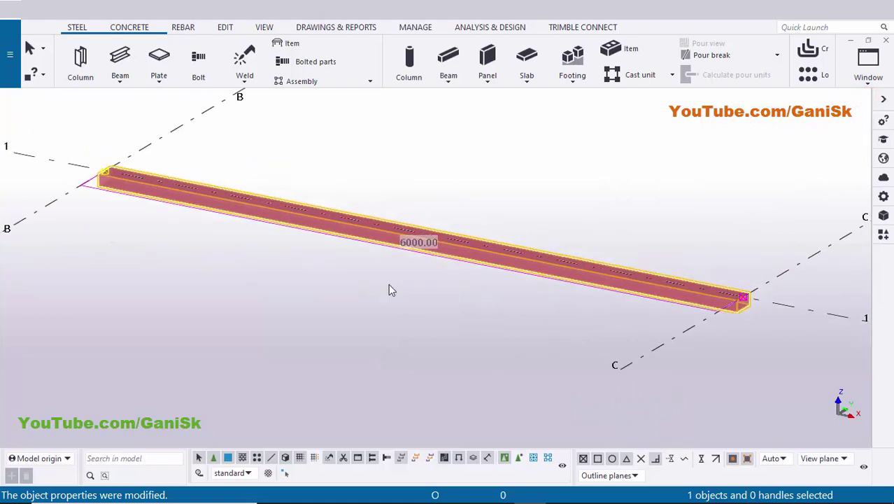
left_click(450, 308)
Split the hollow section beam near its midpoint between grids B and C, and redraw the view
left_click(223, 28)
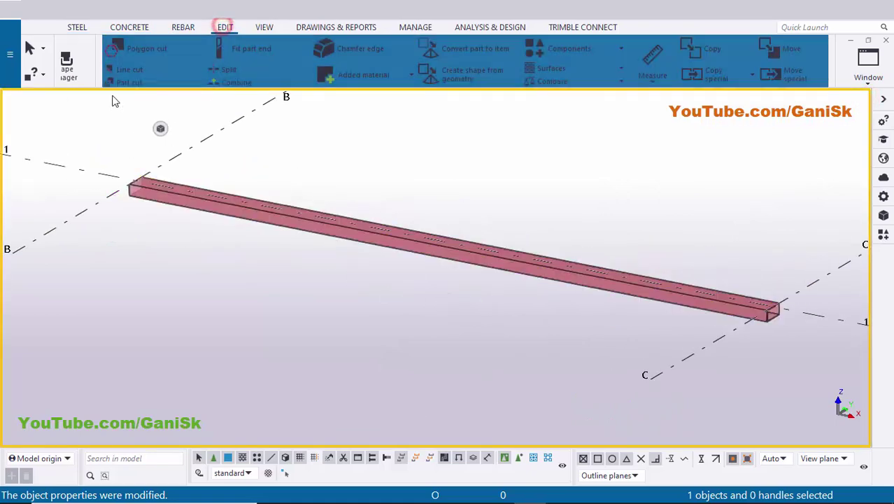
left_click(187, 69)
left_click(399, 243)
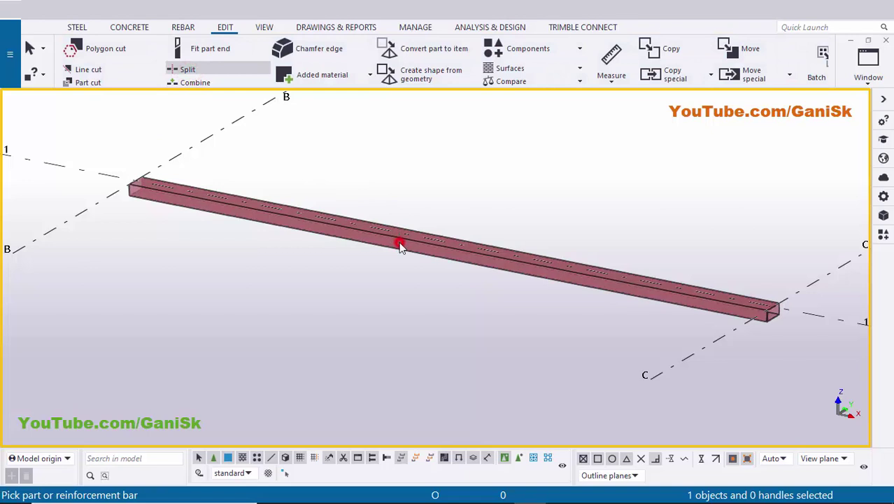
left_click(452, 231)
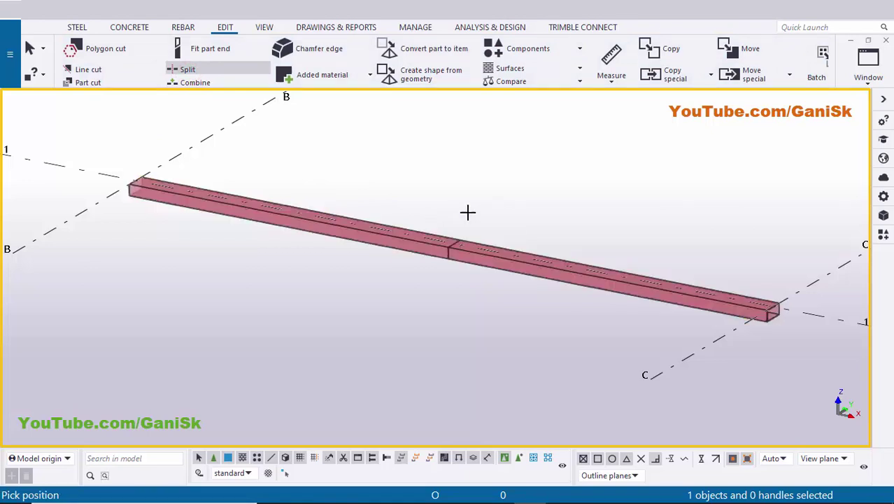
right_click(483, 168)
left_click(507, 175)
right_click(495, 144)
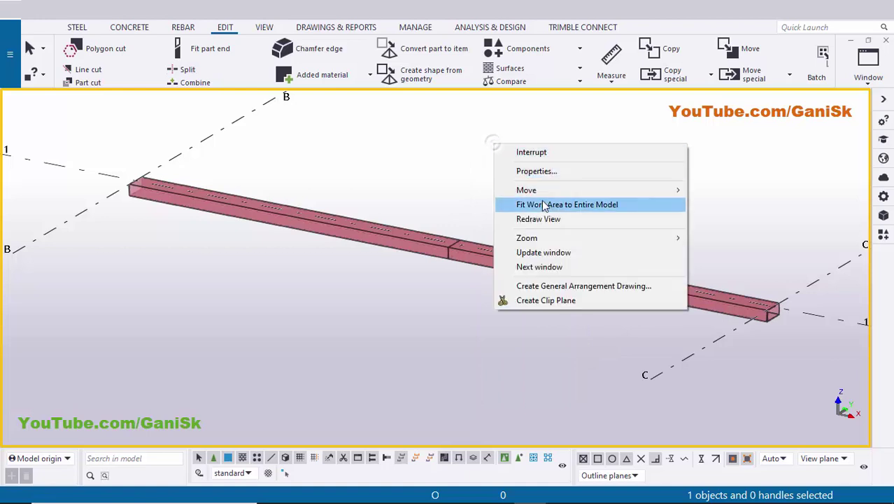
left_click(542, 215)
scroll(488, 303, "up", 1)
middle_click_drag(489, 305, 468, 307)
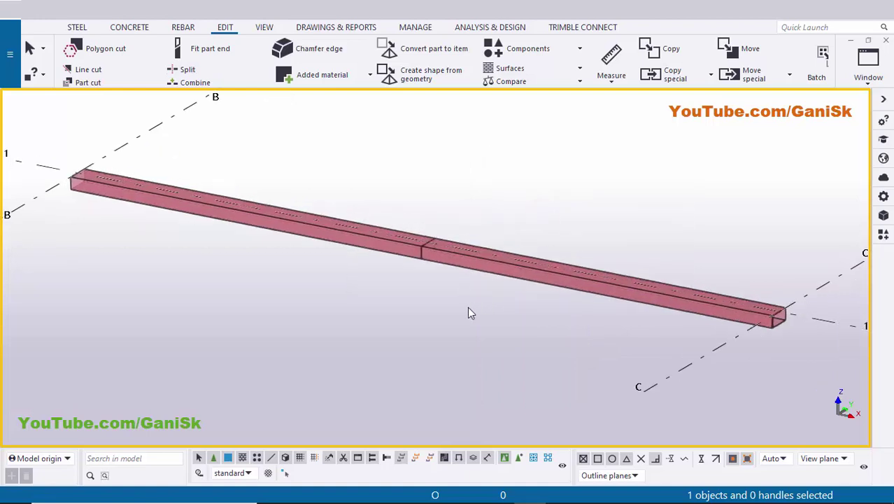
Search the Applications & components catalog for "6" and browse to the Tube splice (6) component
scroll(428, 260, "up", 4)
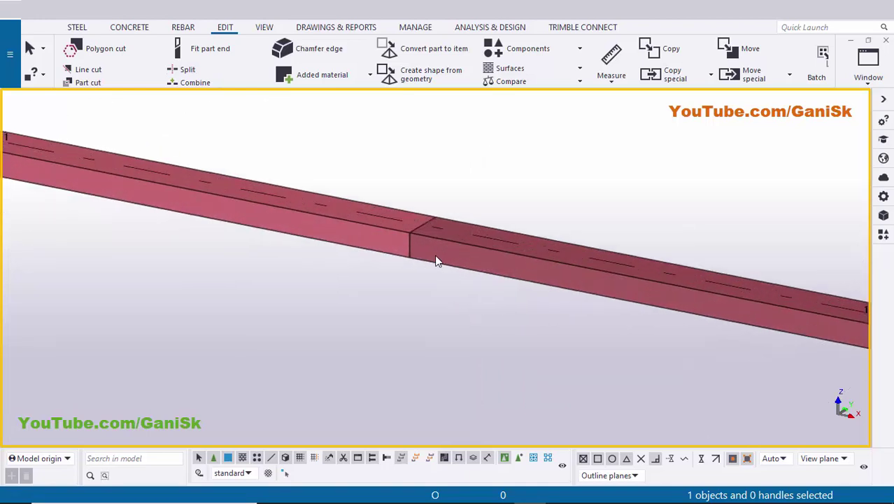
scroll(455, 257, "down", 1)
scroll(470, 280, "down", 2)
middle_click_drag(468, 283, 431, 282)
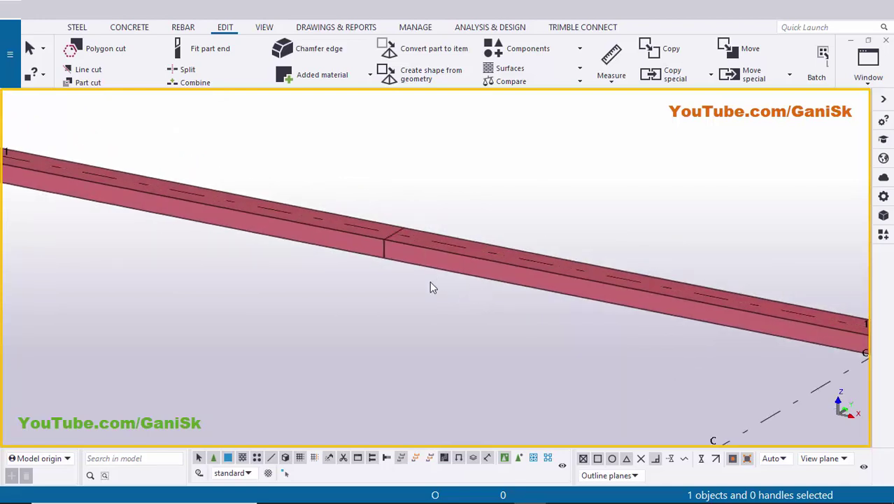
key("ctrl+f")
left_click(709, 133)
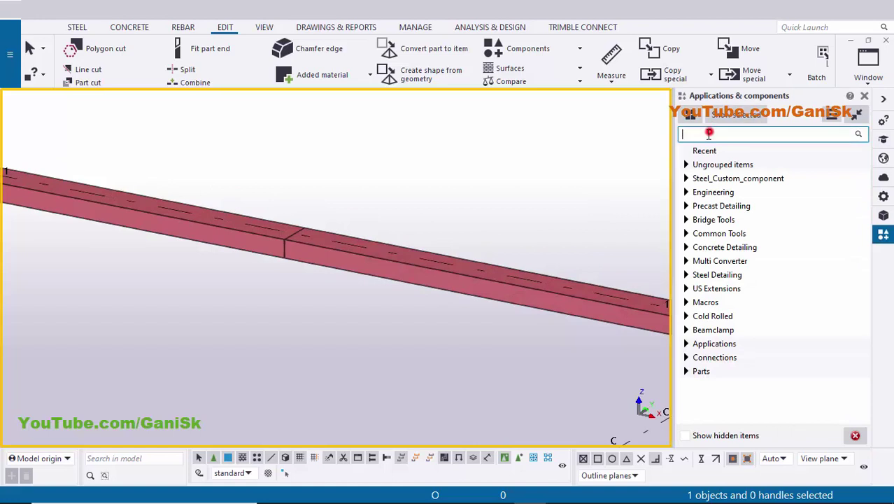
type("6")
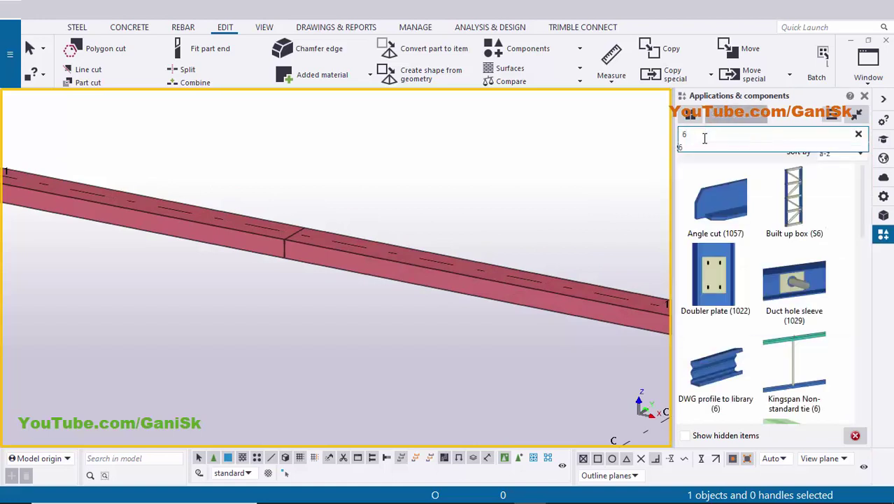
scroll(755, 244, "down", 5)
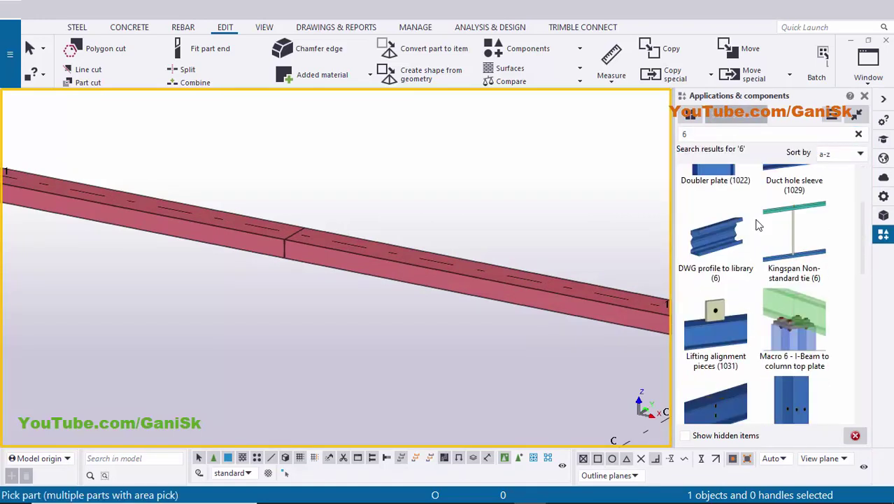
scroll(763, 238, "down", 3)
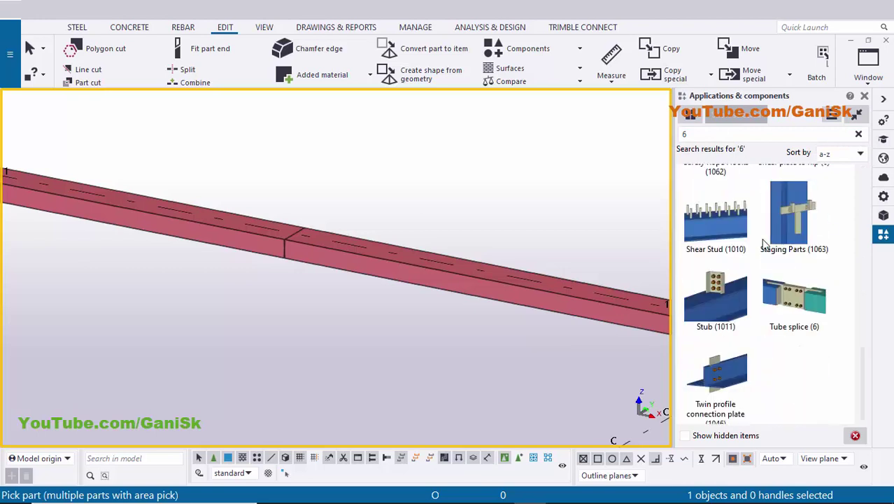
Apply the Tube splice (6) component with the beam toward grid B as main part and the beam toward grid C as secondary part
left_click(801, 301)
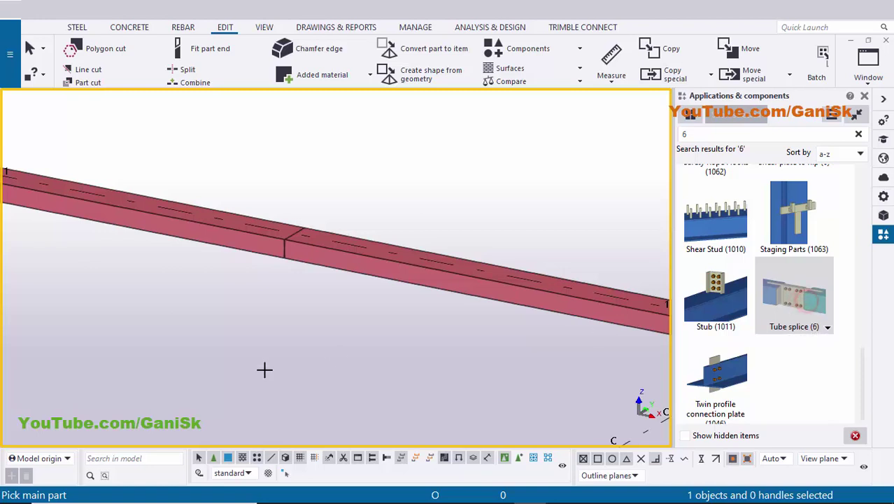
middle_click_drag(278, 369, 332, 369)
left_click(280, 242)
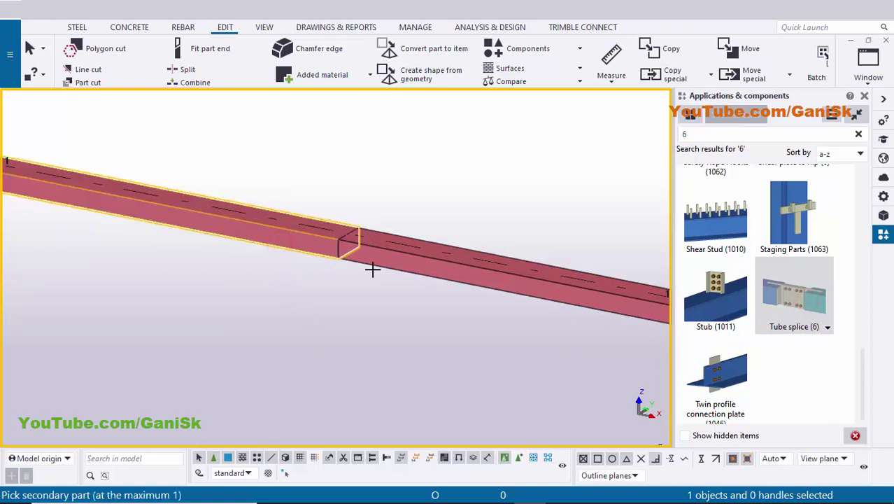
left_click(403, 269)
right_click(501, 165)
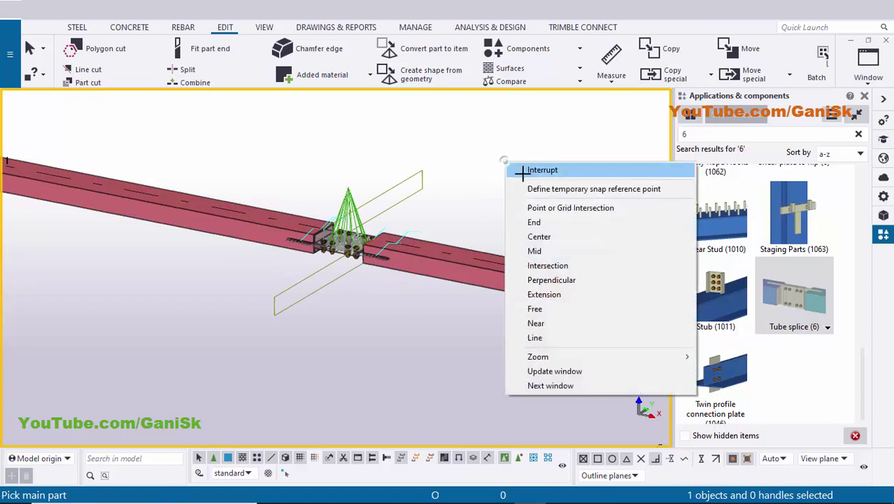
left_click(523, 172)
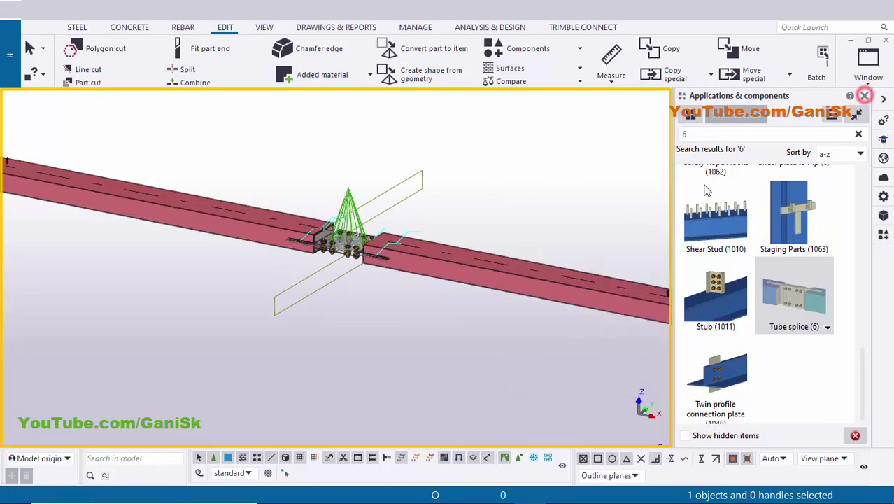
Close the Applications & components catalog and redraw the model view
left_click(865, 97)
right_click(583, 128)
left_click(640, 204)
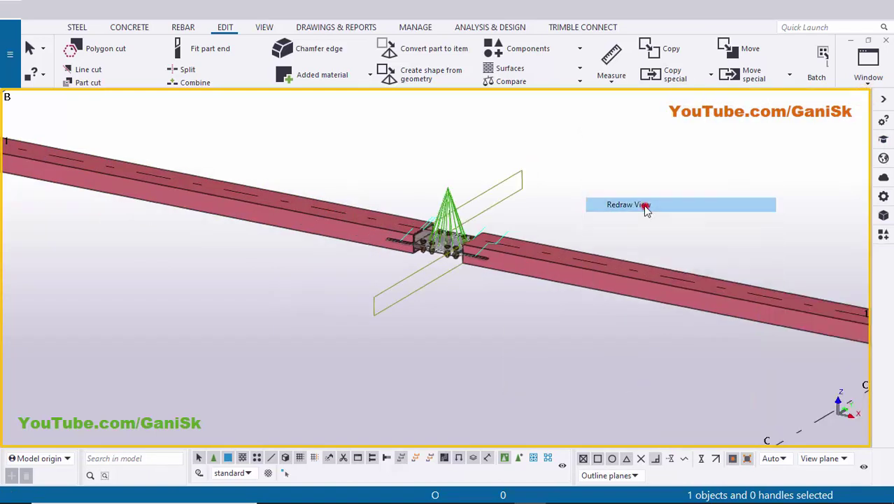
Compare the inserted splice with the PDF detail drawing and display the component parts as solid rendered objects
scroll(398, 279, "up", 2)
scroll(442, 249, "up", 5)
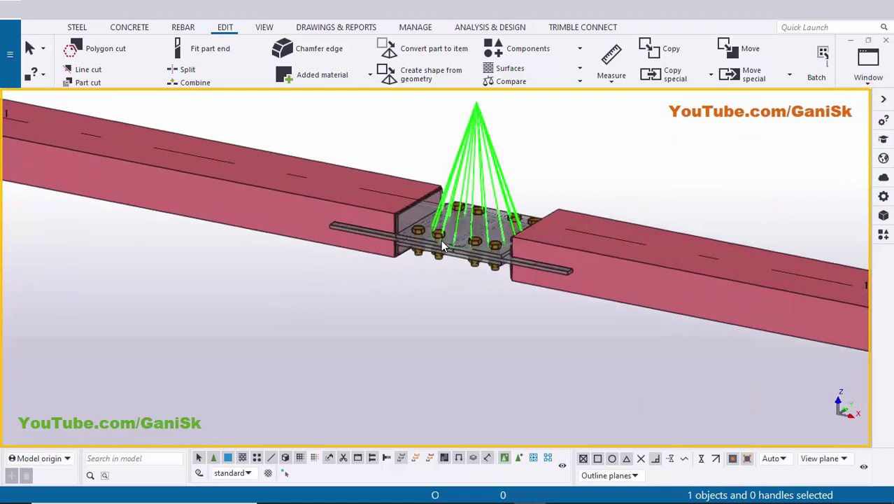
mouse_move(487, 255)
middle_mouse_down("ctrl")
mouse_move(552, 227)
mouse_move(532, 210)
middle_mouse_up("ctrl")
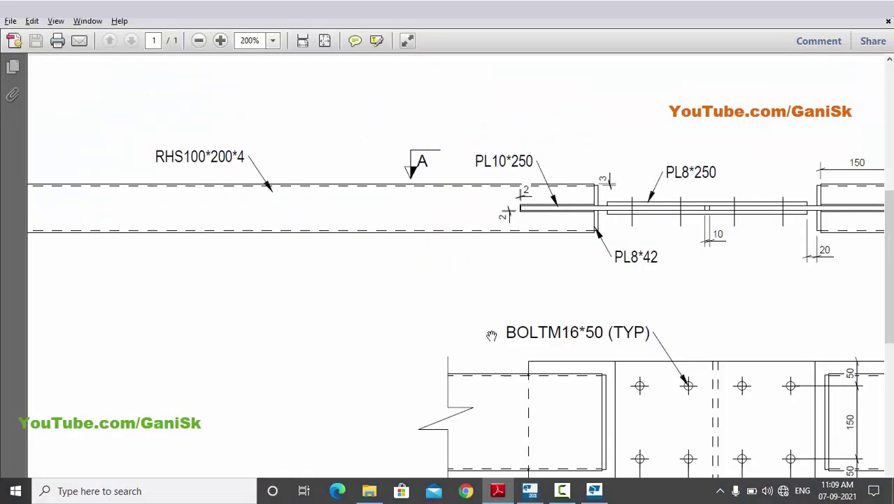
scroll(498, 330, "down", 2, "ctrl")
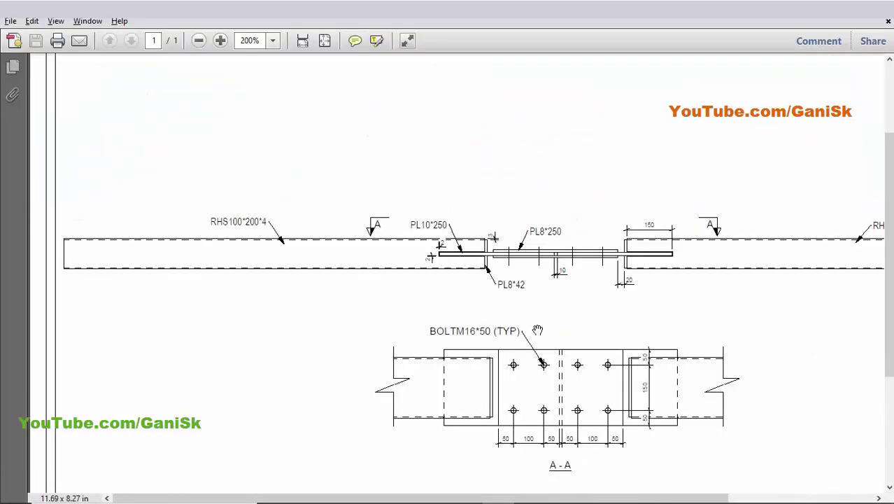
scroll(610, 320, "up", 2, "ctrl")
left_click_drag(586, 331, 579, 271)
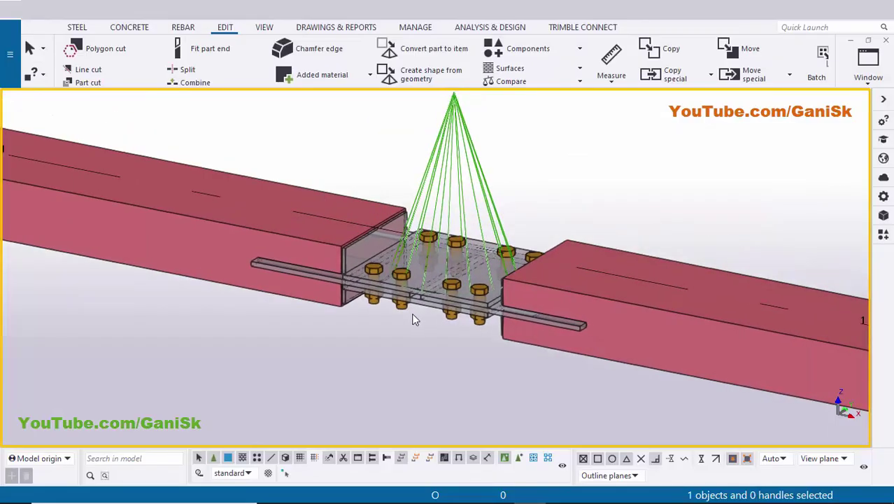
key("shift+3")
key("shift+4")
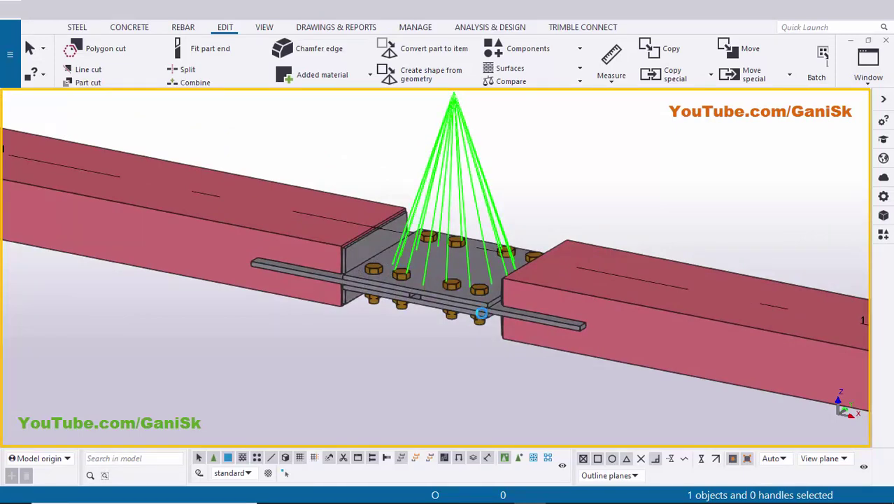
double_click(482, 315)
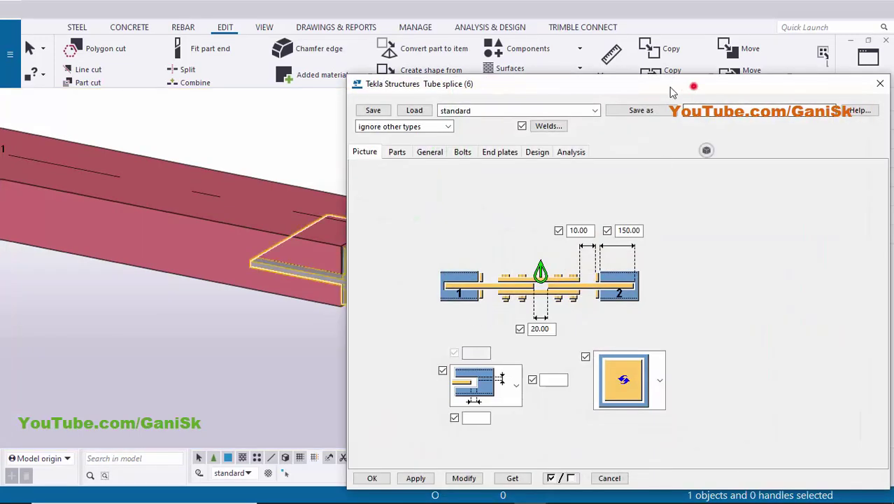
left_click_drag(670, 91, 378, 44)
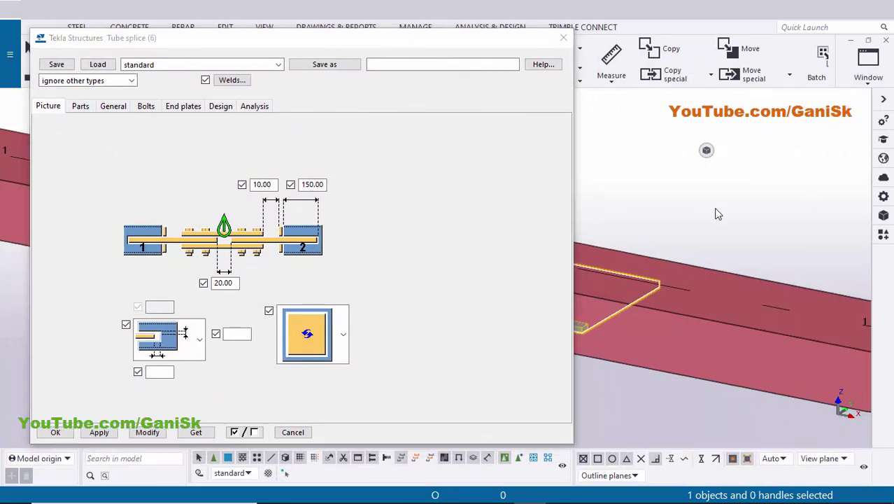
middle_click_drag(616, 203, 822, 250)
scroll(822, 251, "down", 3)
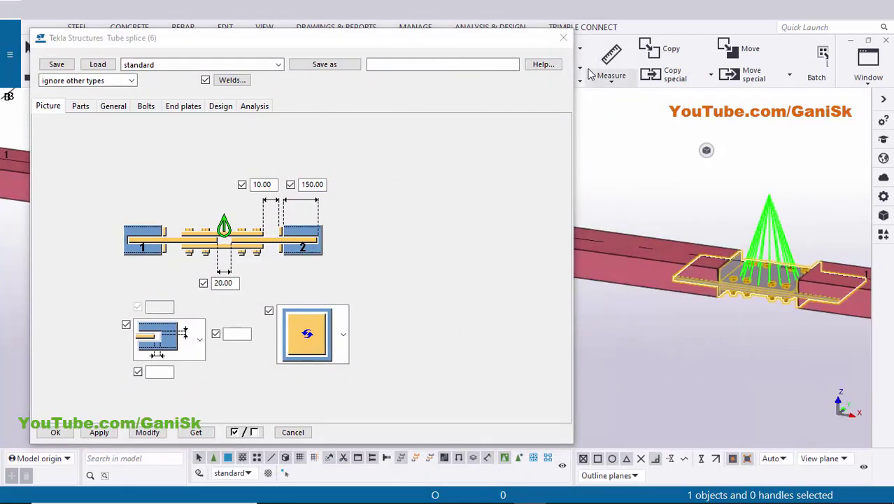
left_click(563, 37)
Interrupt the active position pick and open the Tube splice (6) properties, keeping the connection visible beside the dialog
middle_click_drag(568, 210, 444, 207)
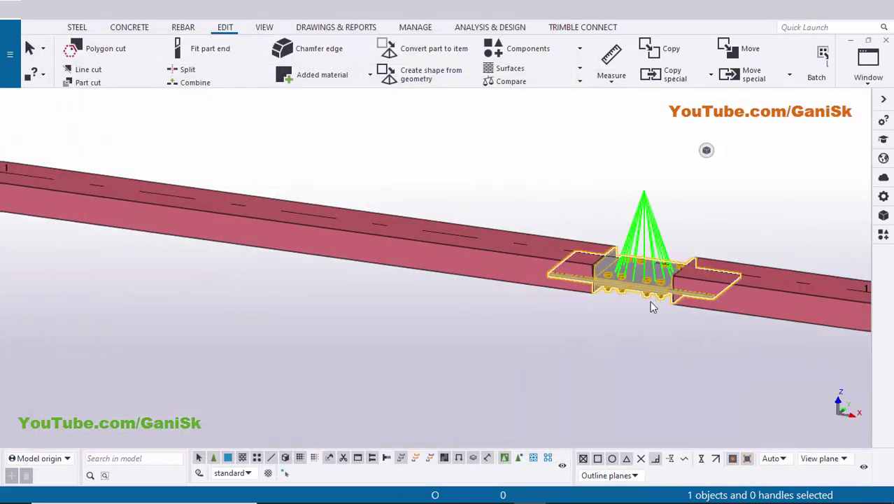
scroll(651, 302, "up", 3)
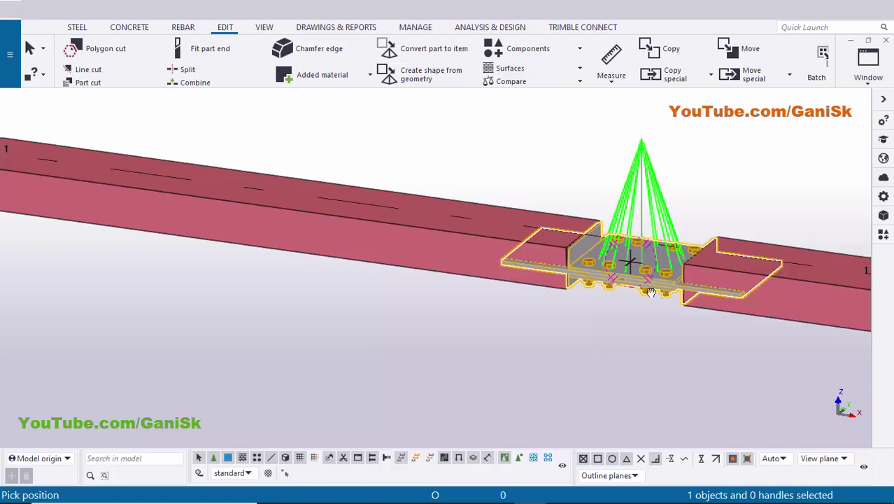
middle_click_drag(650, 292, 710, 163, "ctrl")
right_click(710, 161)
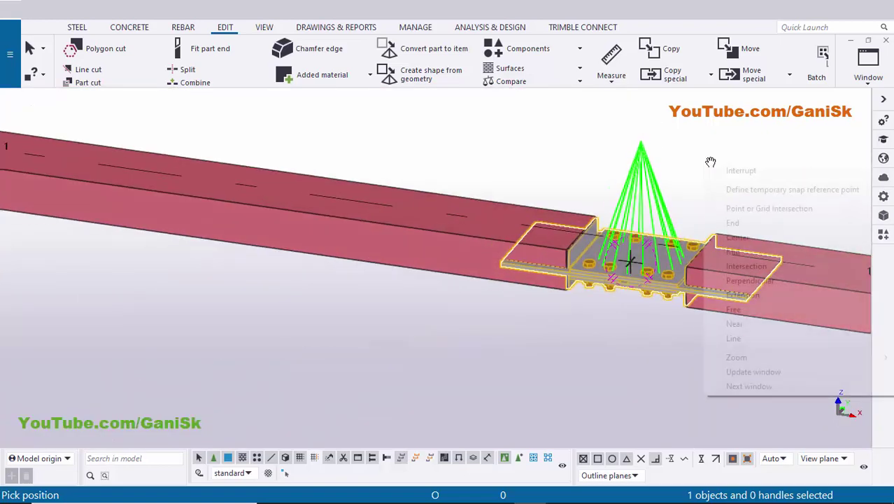
left_click(736, 171)
double_click(629, 273)
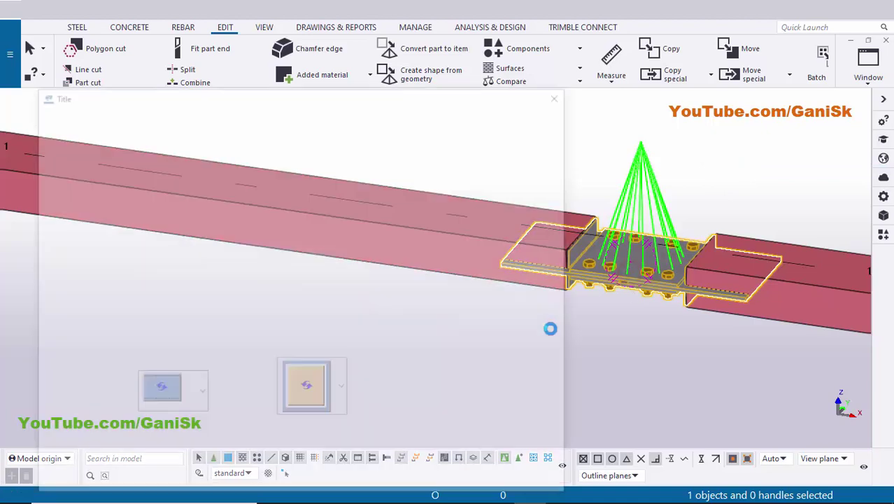
left_click_drag(405, 42, 383, 37)
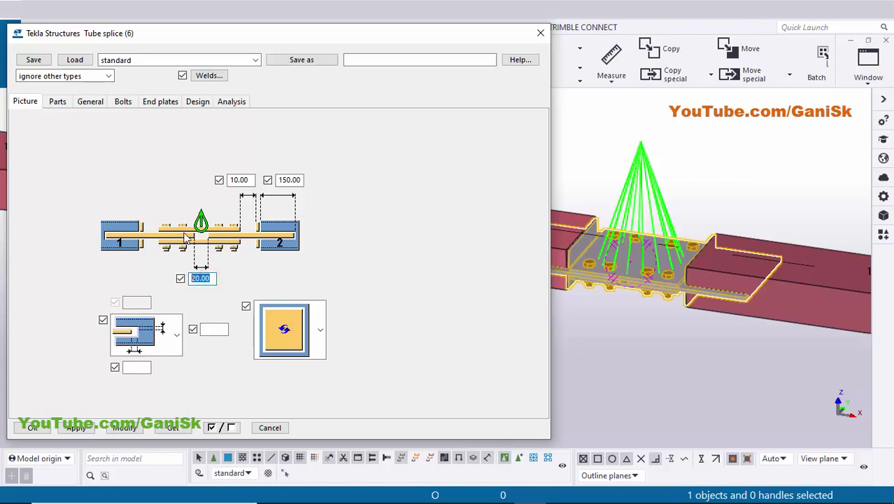
Check the gap between the inner plates against the PDF detail, set it to 10 mm and modify the splice
middle_click_drag(721, 303, 807, 310)
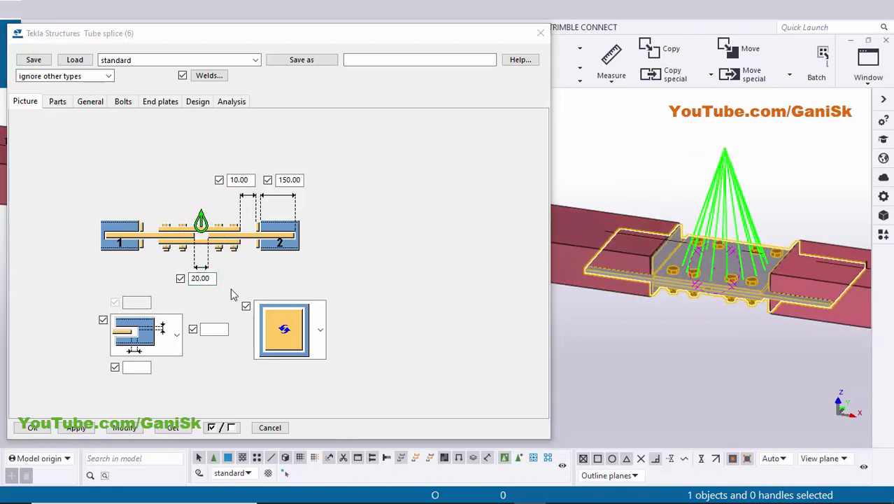
scroll(708, 287, "up", 4)
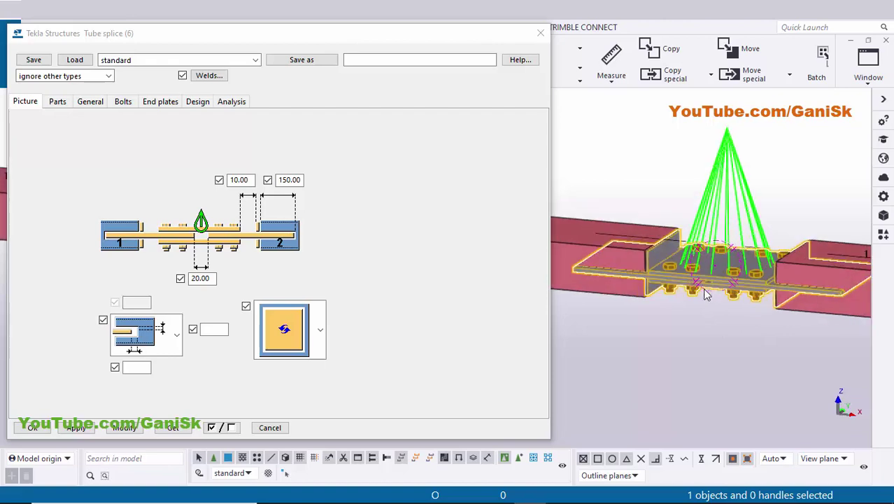
scroll(710, 284, "up", 2)
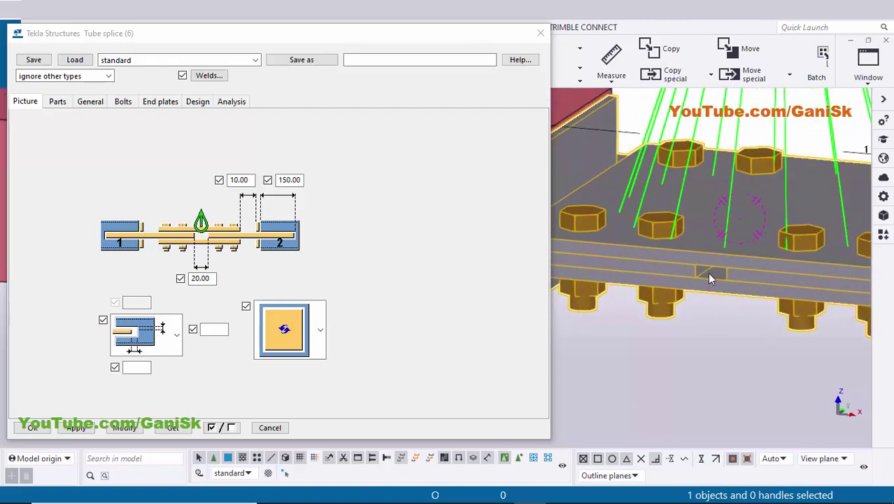
left_click(497, 499)
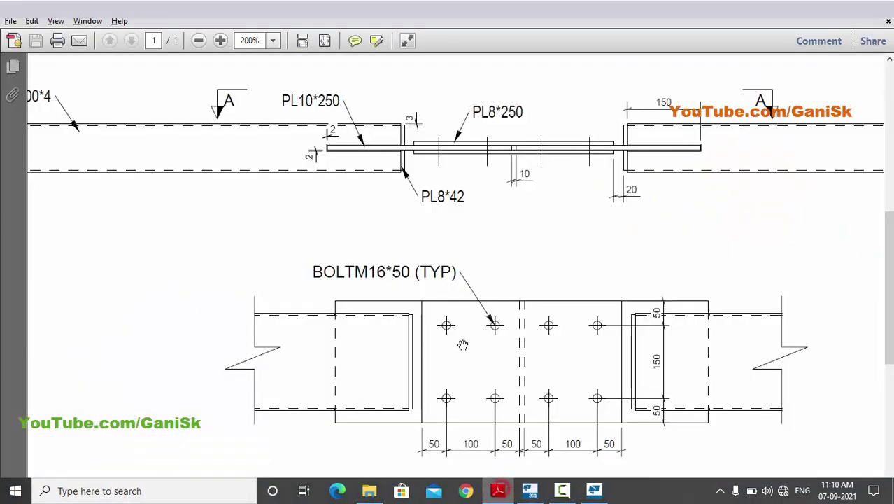
key("alt+Tab")
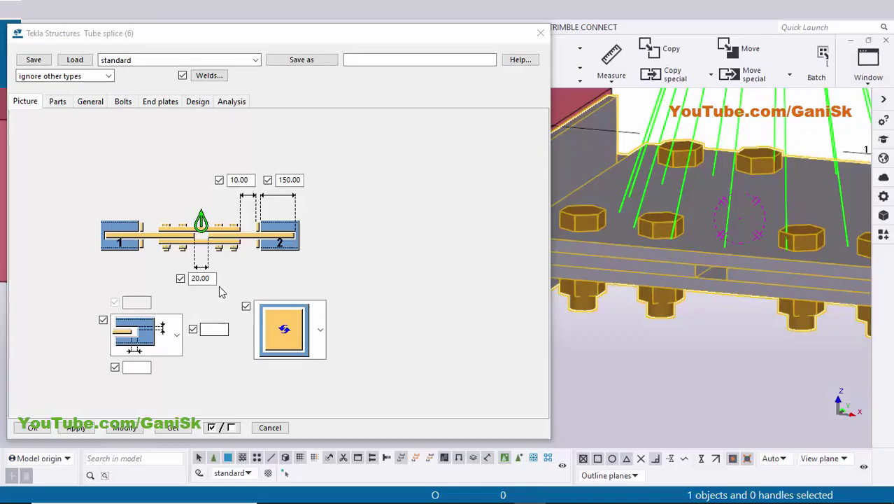
double_click(214, 279)
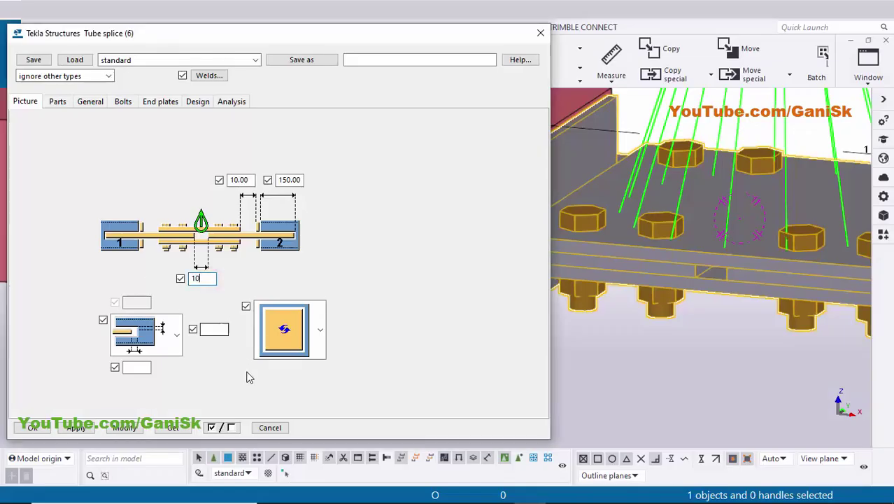
left_click(124, 428)
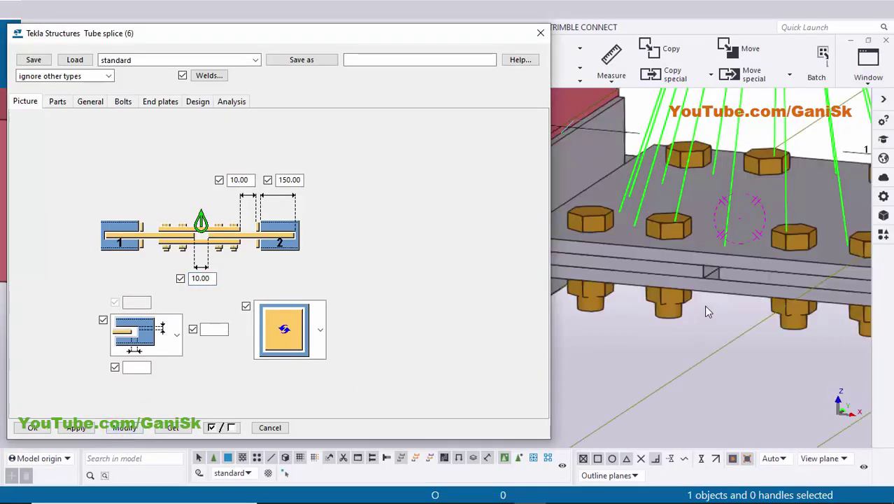
scroll(710, 273, "up", 3)
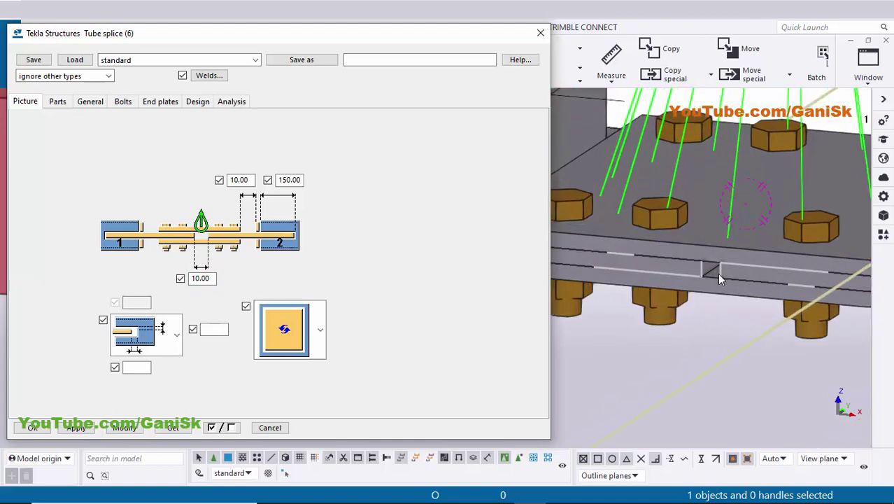
scroll(743, 287, "down", 4)
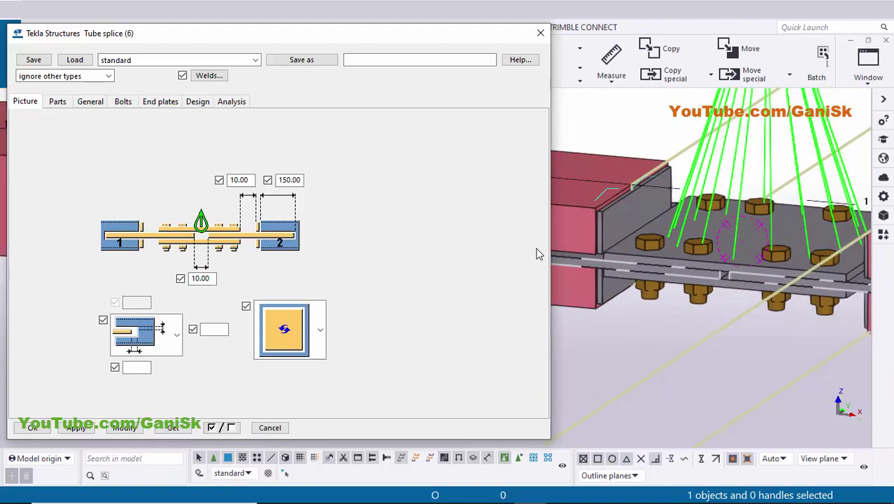
Check the gap between the cover plates and tube end plates against the PDF detail and set it to 20 mm
left_click_drag(250, 181, 226, 201)
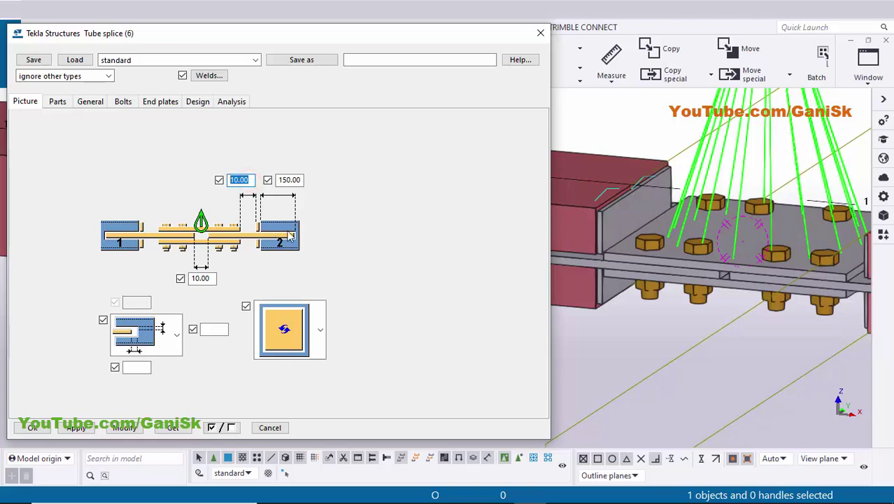
middle_click_drag(629, 267, 519, 259, "ctrl")
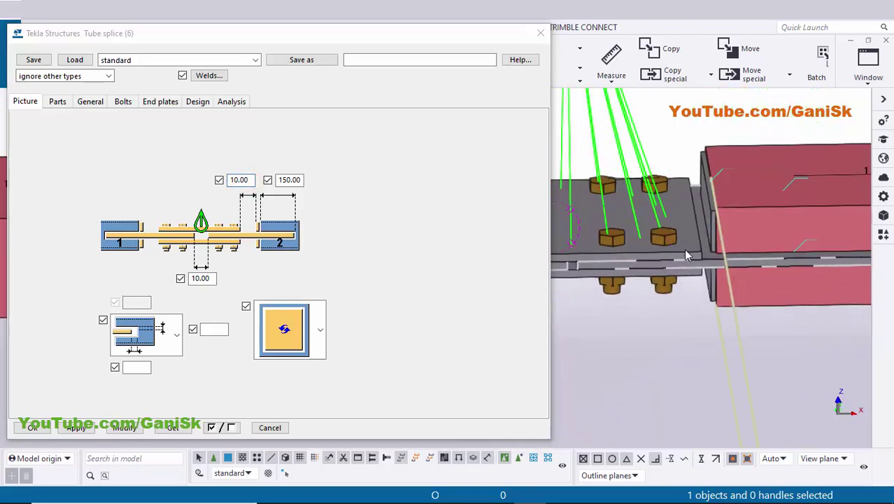
scroll(713, 245, "up", 3)
scroll(715, 249, "up", 3)
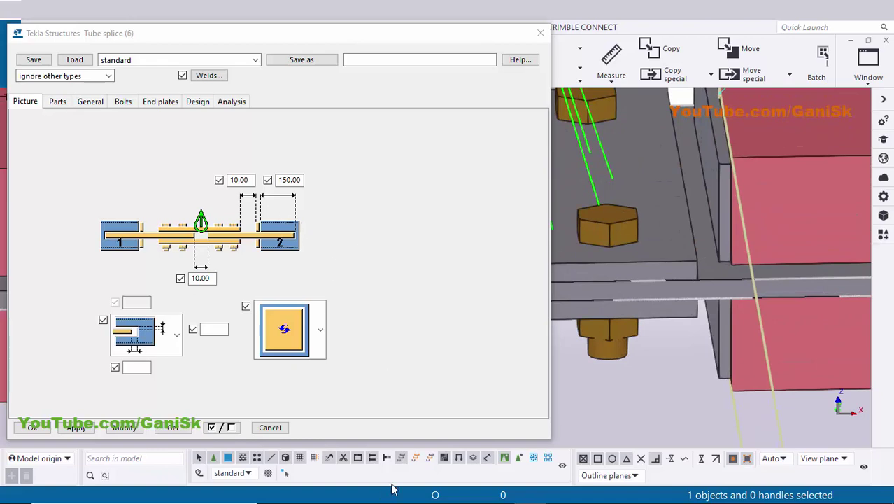
mouse_move(395, 498)
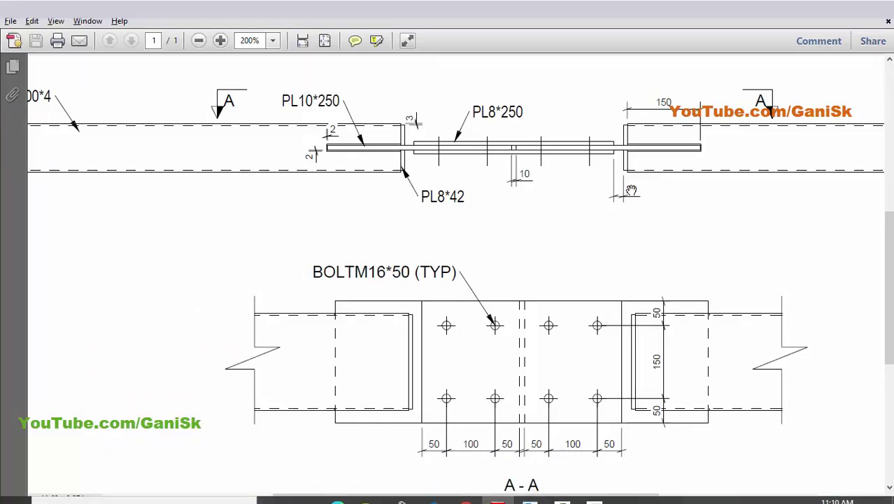
key("alt+Tab")
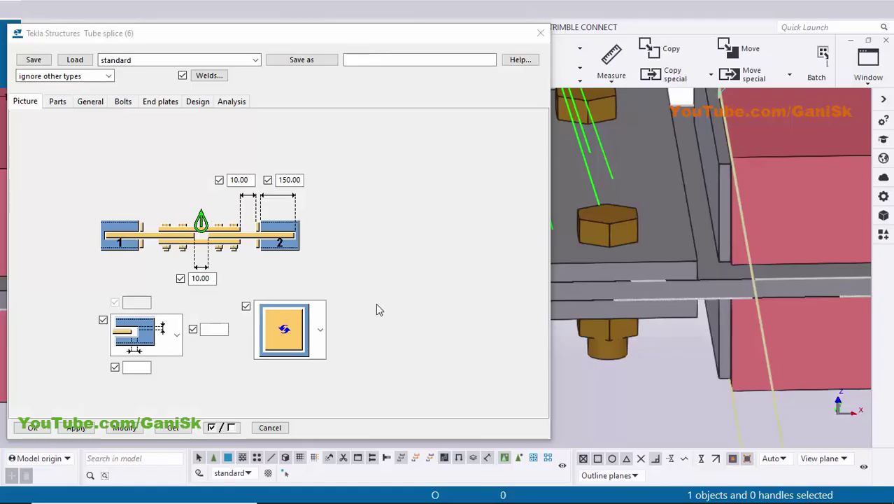
double_click(249, 181)
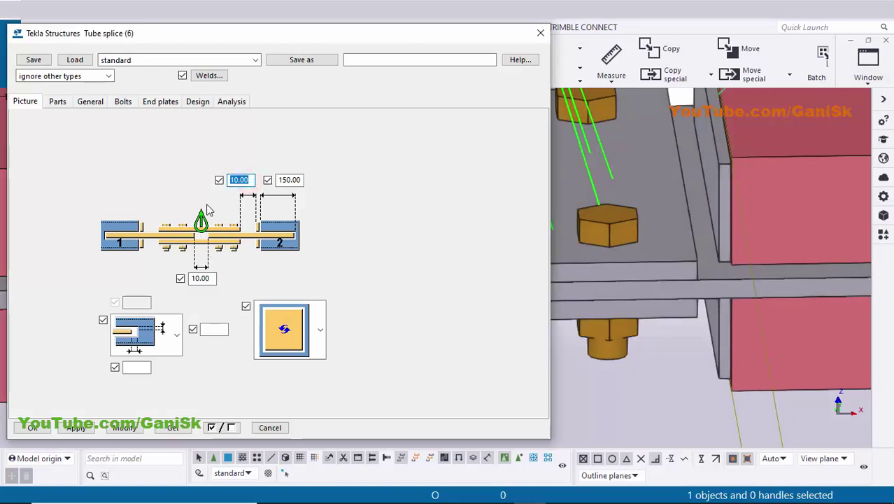
type("20")
Check the plate's insertion length inside the tube against the PDF detail, modify the splice and inspect the cover plate gap
left_click(292, 180)
key("alt+Tab")
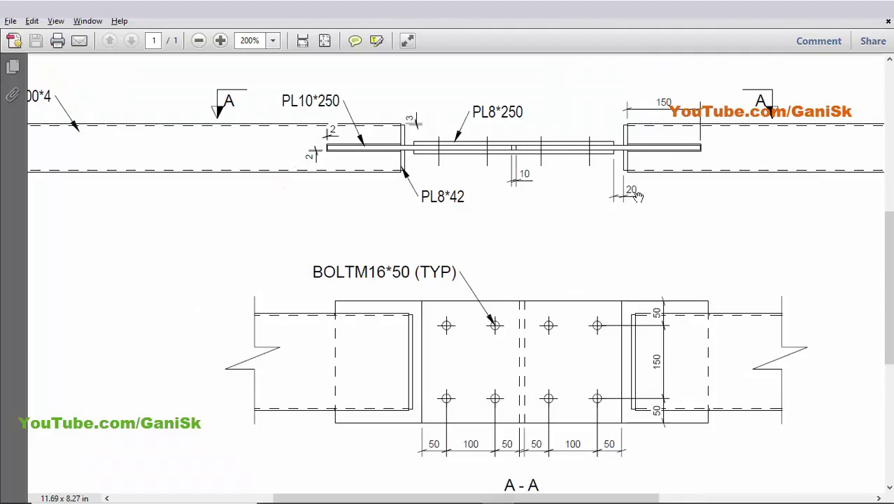
key("alt+Tab")
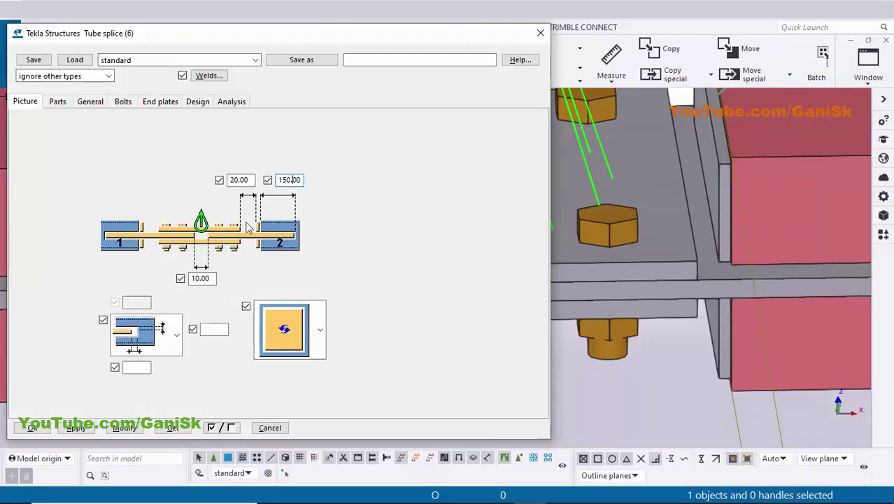
double_click(297, 180)
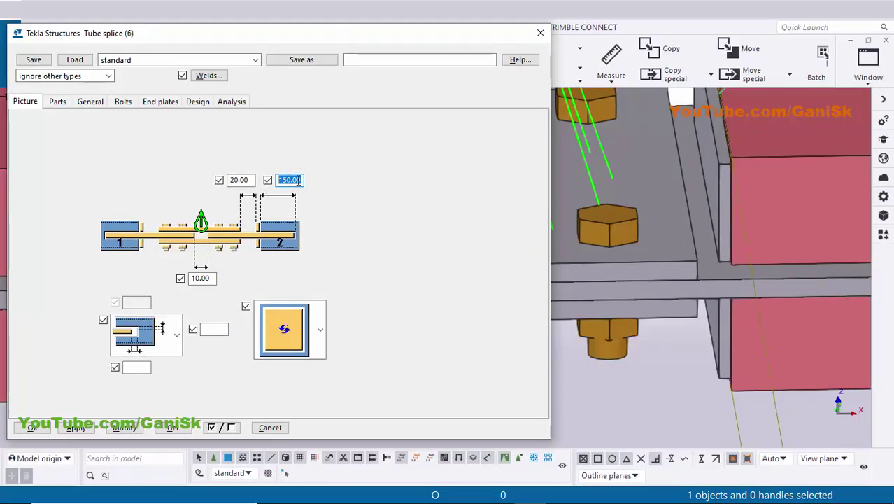
left_click(139, 429)
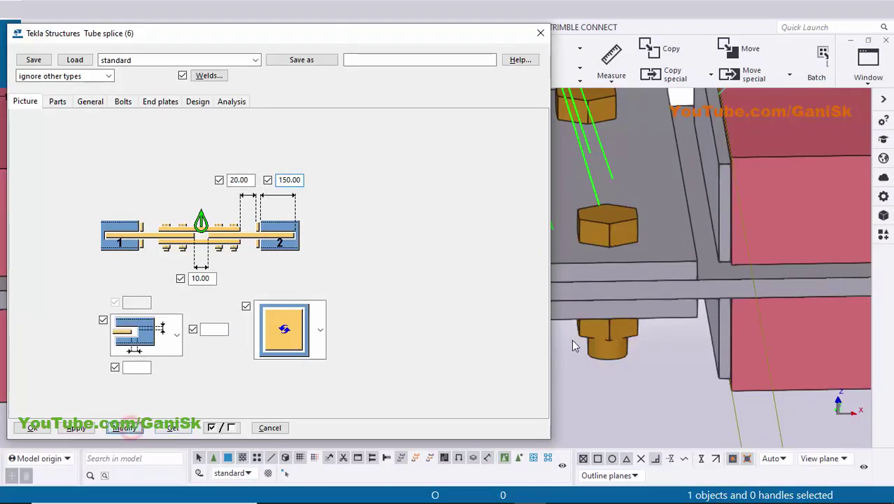
scroll(660, 329, "down", 2)
middle_click_drag(716, 279, 677, 280)
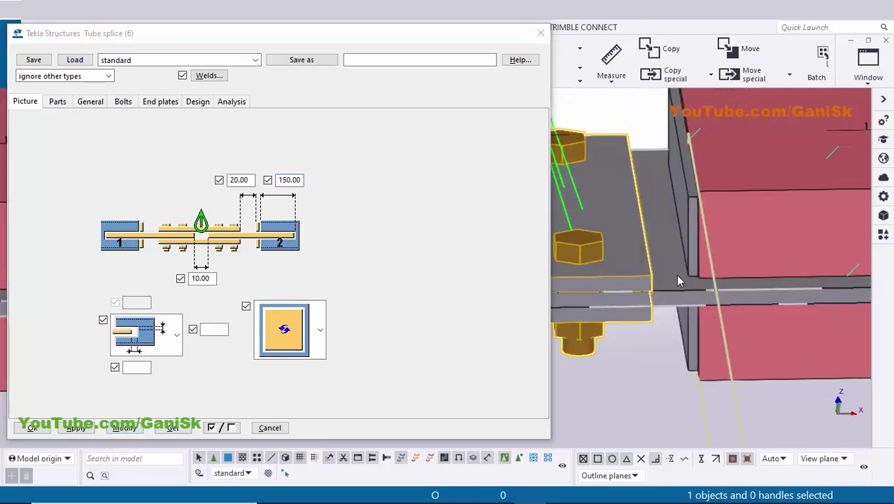
scroll(669, 280, "down", 4)
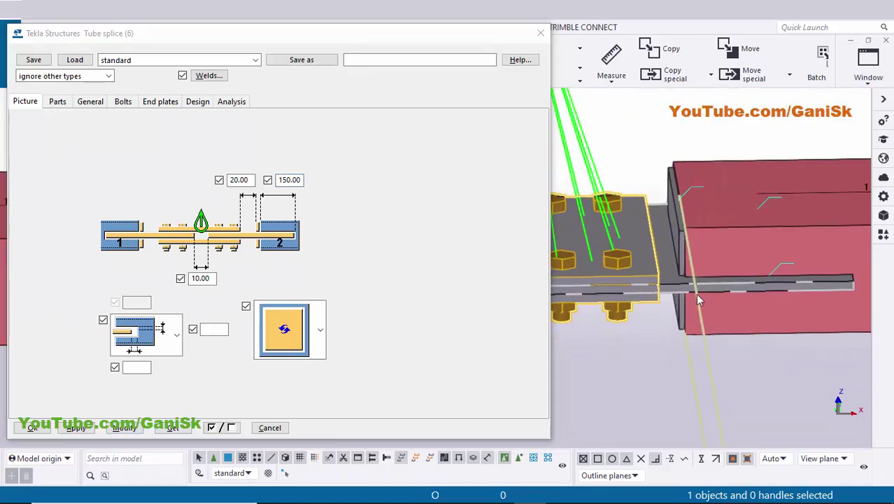
scroll(761, 299, "down", 1)
middle_click_drag(701, 304, 788, 285)
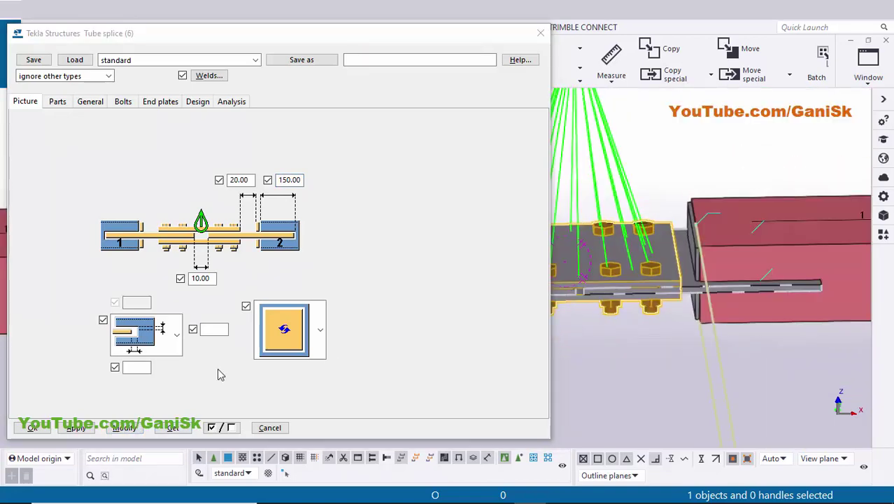
Examine the slot around the inserted plate's end and compare its clearances with the enlarged PDF detail
middle_click_drag(684, 313, 849, 324)
middle_click_drag(592, 283, 637, 271, "ctrl")
scroll(595, 265, "up", 4)
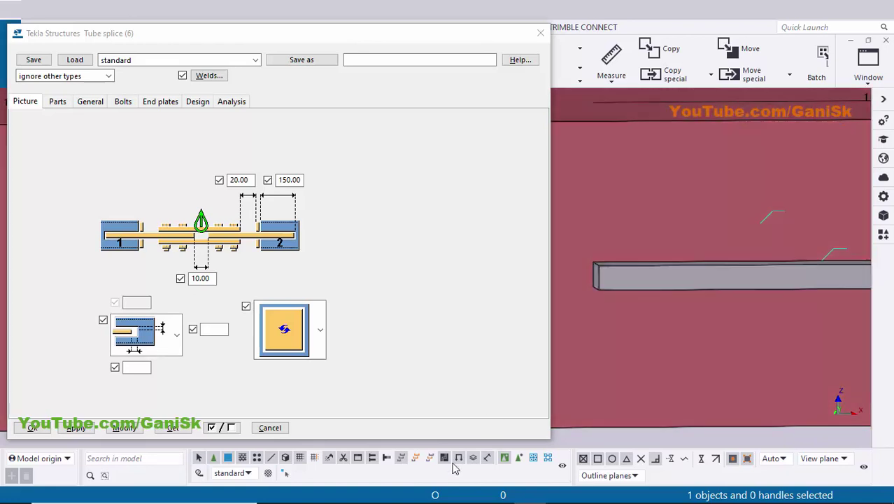
scroll(591, 330, "down", 5)
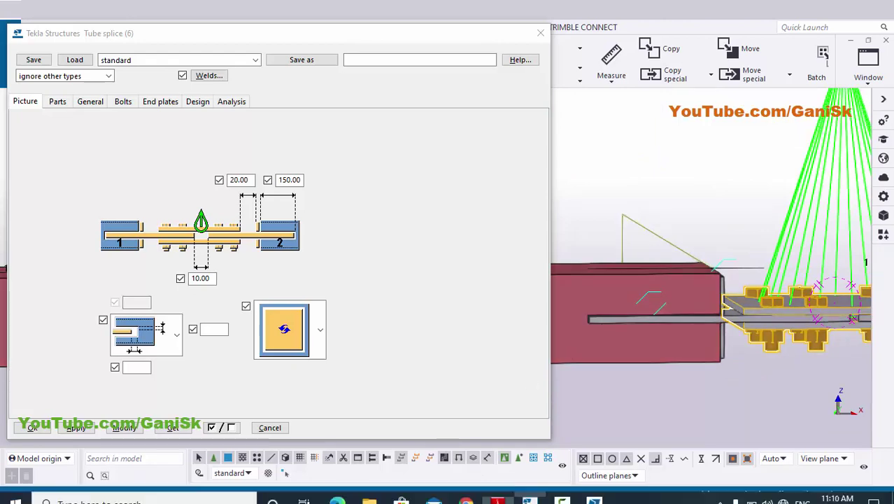
left_click(497, 490)
scroll(340, 166, "up", 4, "ctrl")
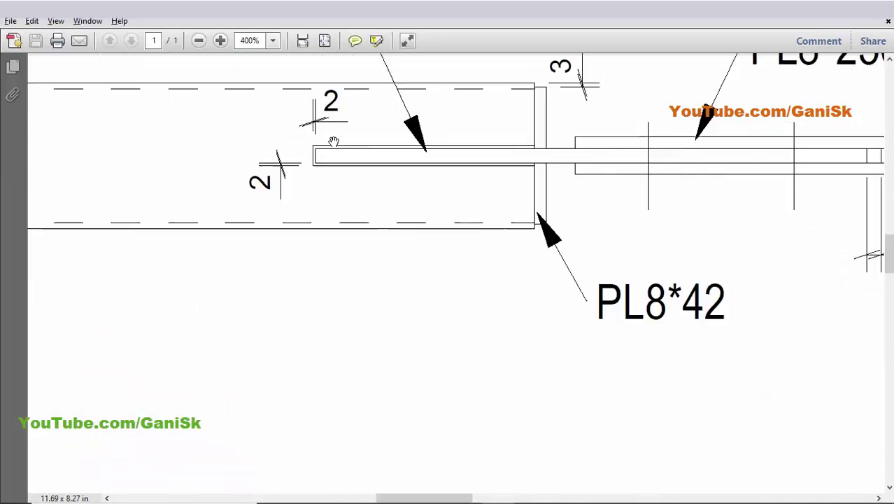
key("alt+Tab")
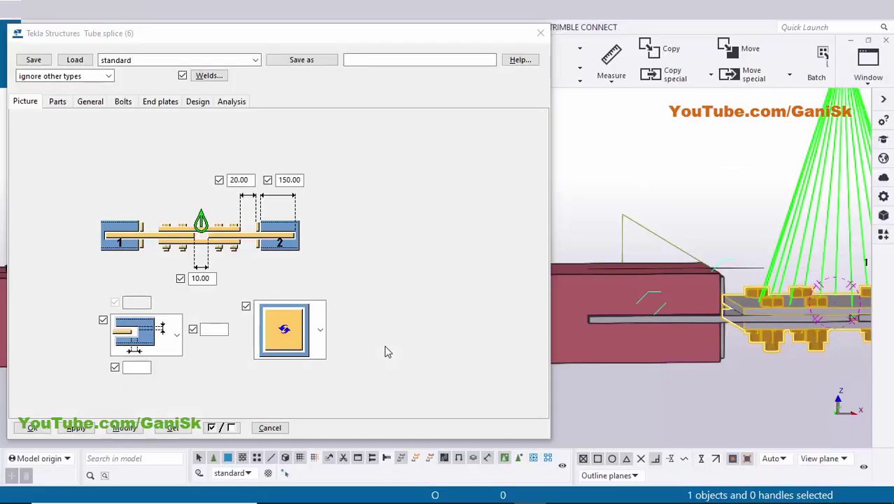
key("alt+Tab")
scroll(376, 211, "up", 2, "ctrl")
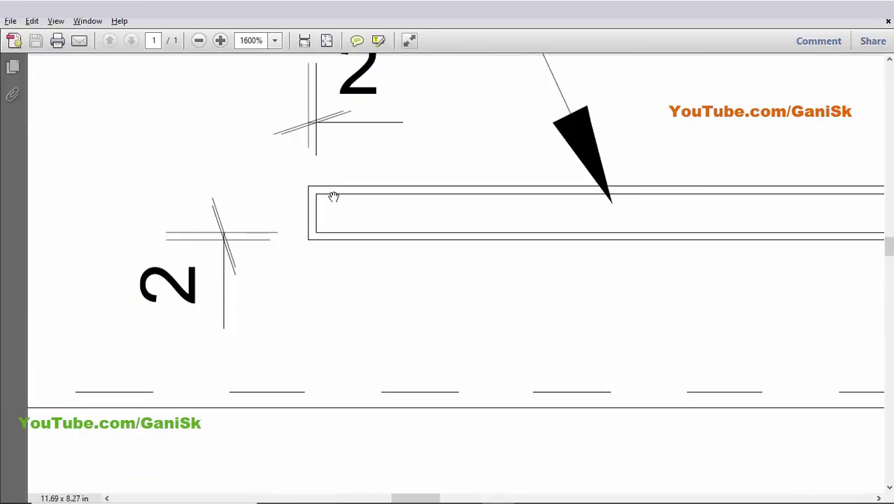
scroll(334, 197, "down", 1, "ctrl")
key("alt+Tab")
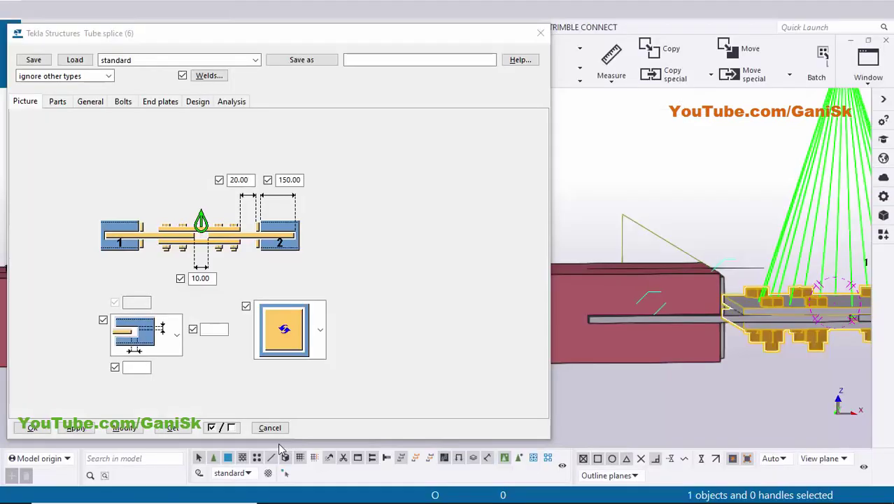
Set the tube slot's end and side clearances to 2 mm, modify the splice and inspect the slot around the plate
left_click(137, 366)
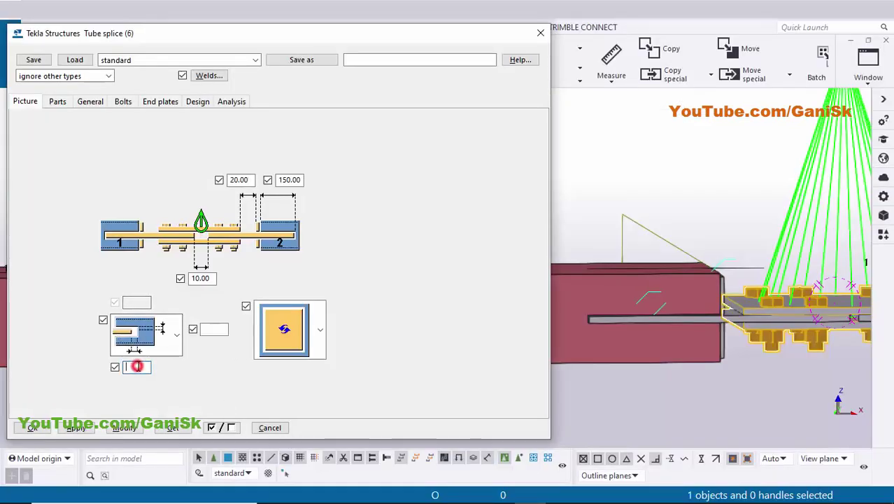
type("2")
left_click(211, 330)
type("2")
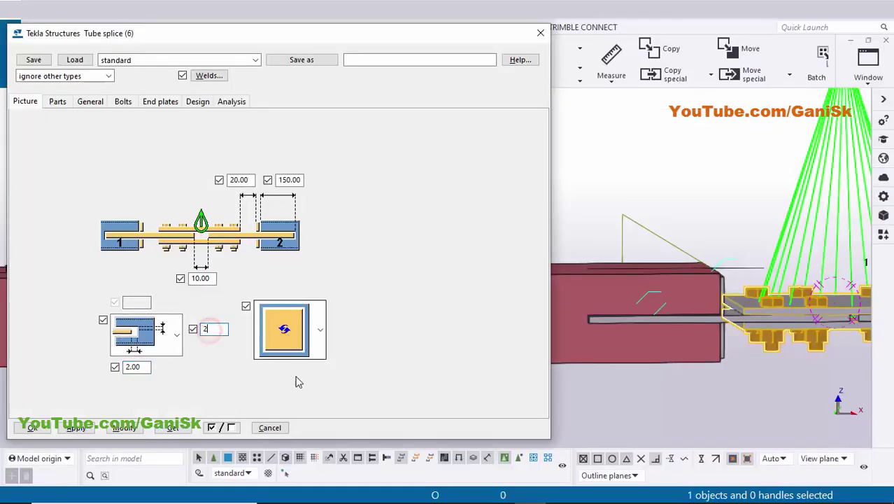
left_click(132, 430)
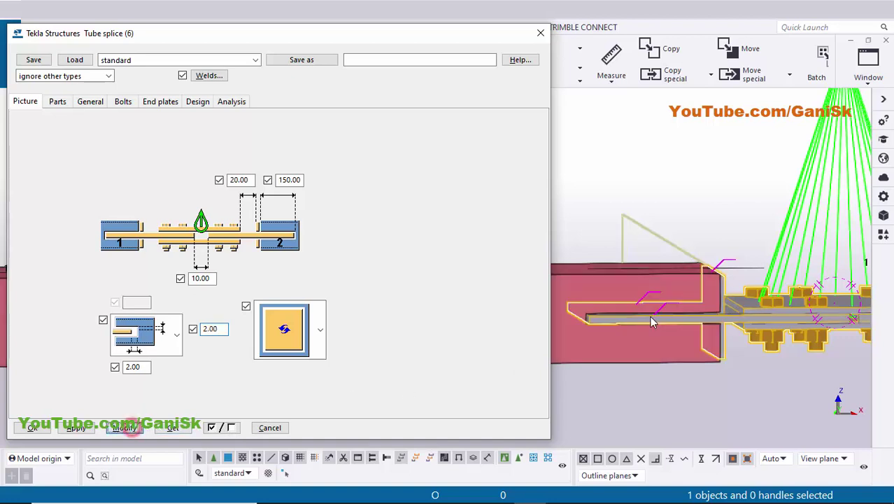
middle_click_drag(592, 335, 671, 338)
scroll(662, 324, "up", 1)
scroll(661, 323, "up", 5)
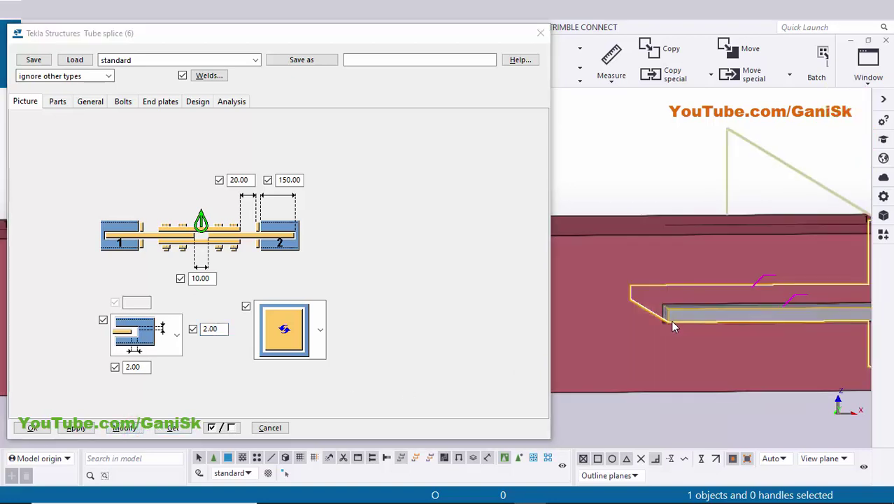
middle_click_drag(668, 303, 643, 289, "ctrl")
scroll(643, 289, "up", 2)
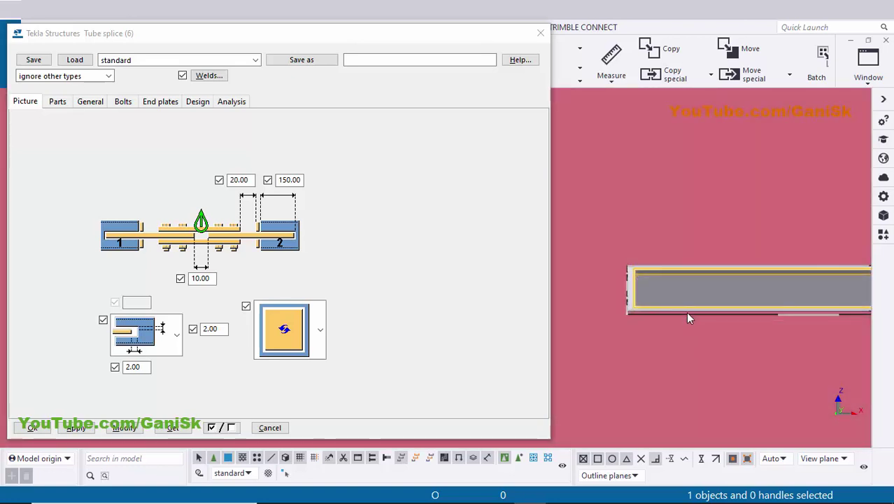
scroll(684, 311, "down", 3)
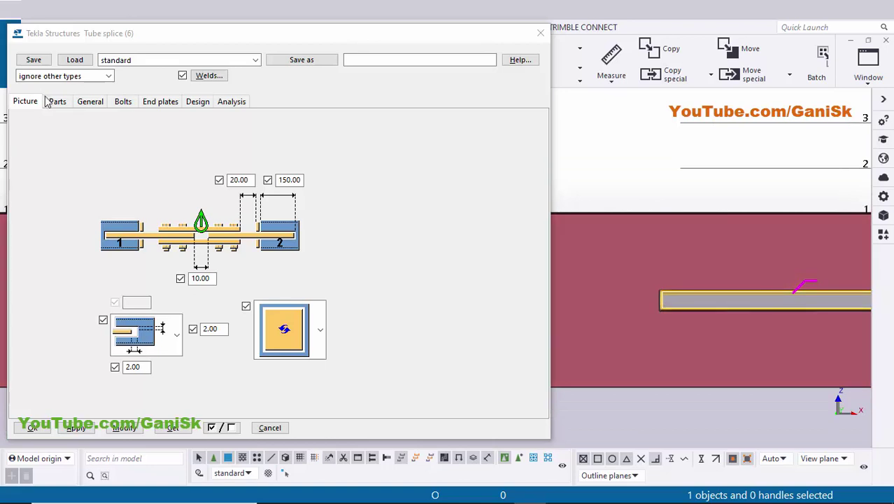
Open the splice's part settings and examine the inner plates entering the tubes at both ends of the joint
left_click(56, 102)
scroll(623, 213, "down", 3)
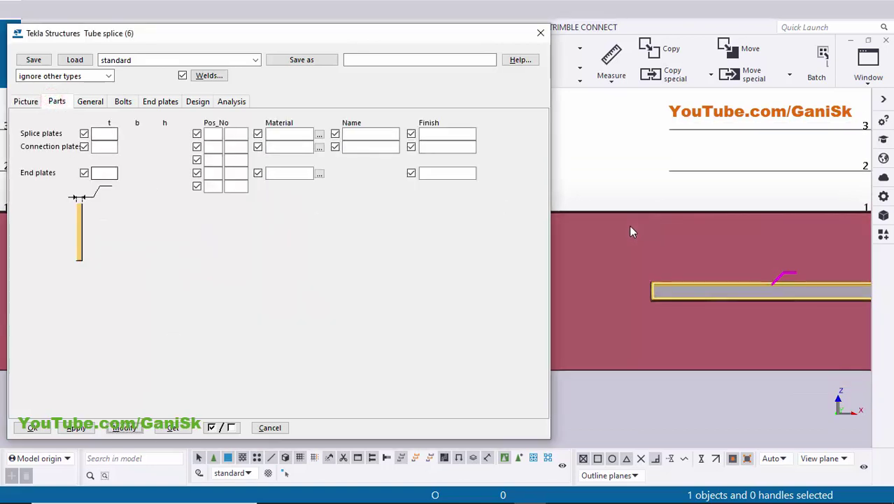
middle_click_drag(759, 237, 692, 248, "ctrl")
scroll(701, 246, "up", 2)
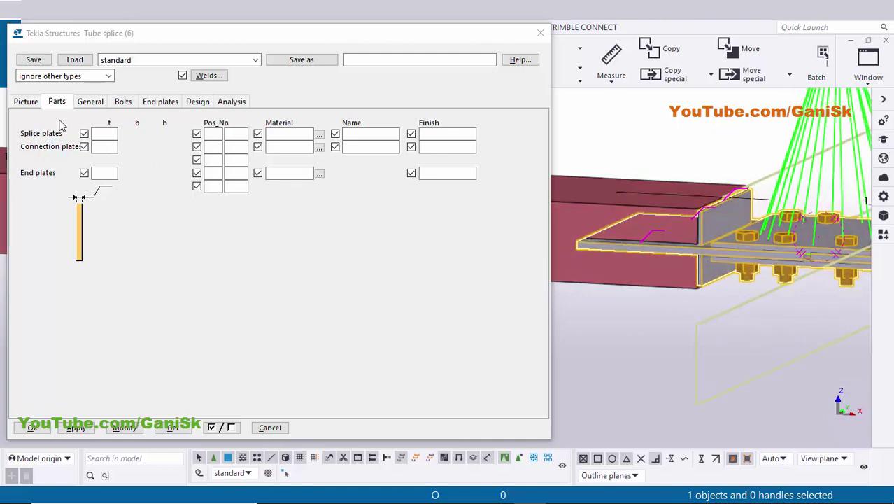
scroll(672, 249, "up", 4)
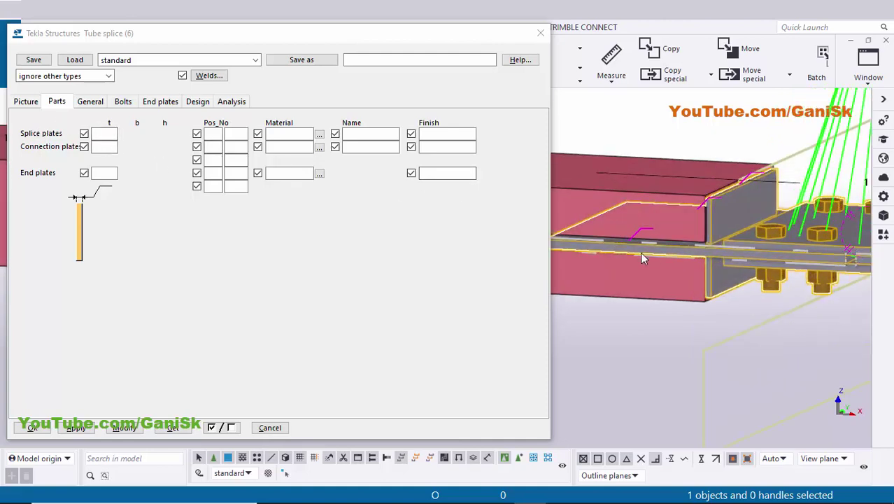
scroll(649, 252, "down", 4)
middle_click_drag(724, 254, 822, 249, "ctrl")
scroll(819, 263, "up", 4)
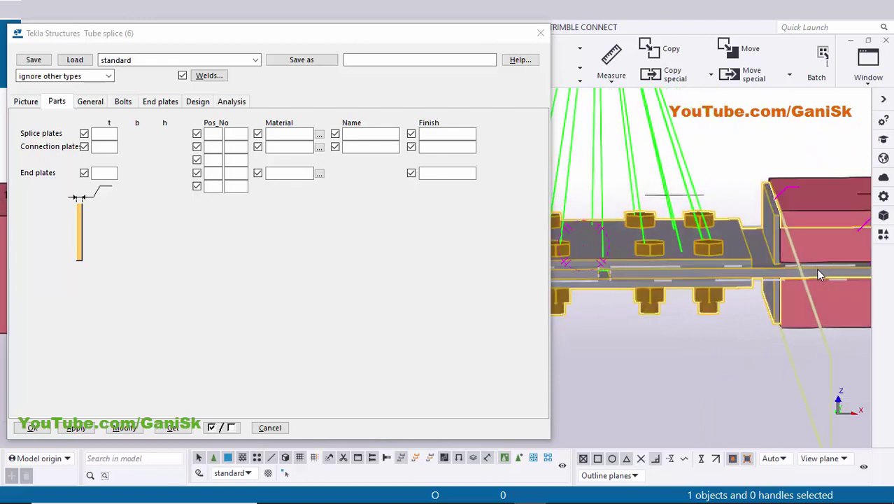
scroll(818, 270, "down", 2)
middle_click_drag(598, 284, 611, 278)
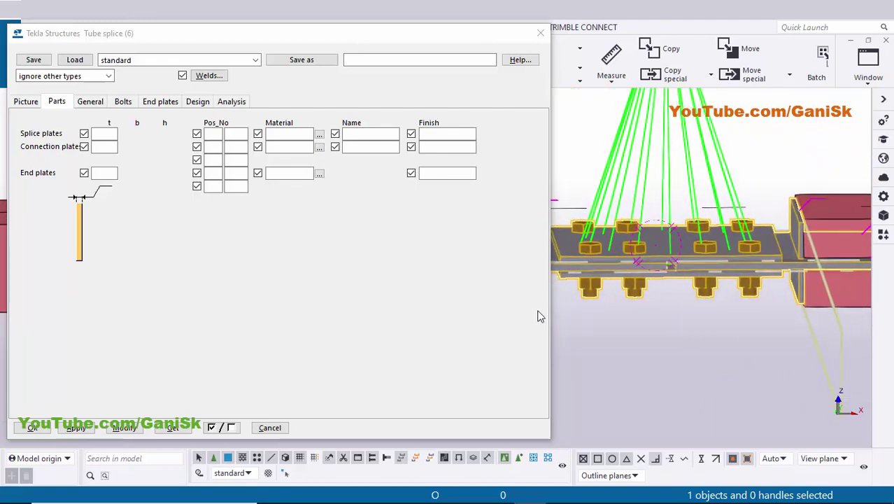
Check the inner plate's profile in the PDF detail, set the splice plates' thickness to 10 mm and modify the splice
left_click(498, 495)
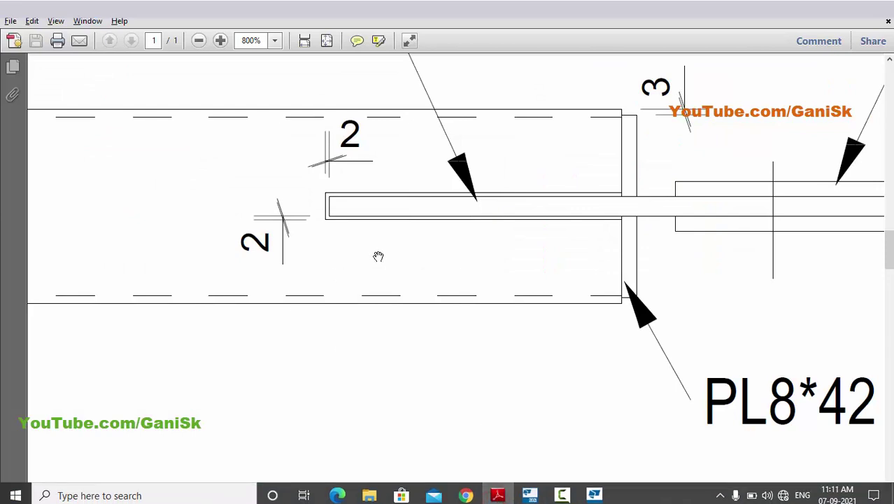
scroll(378, 257, "down", 2, "ctrl")
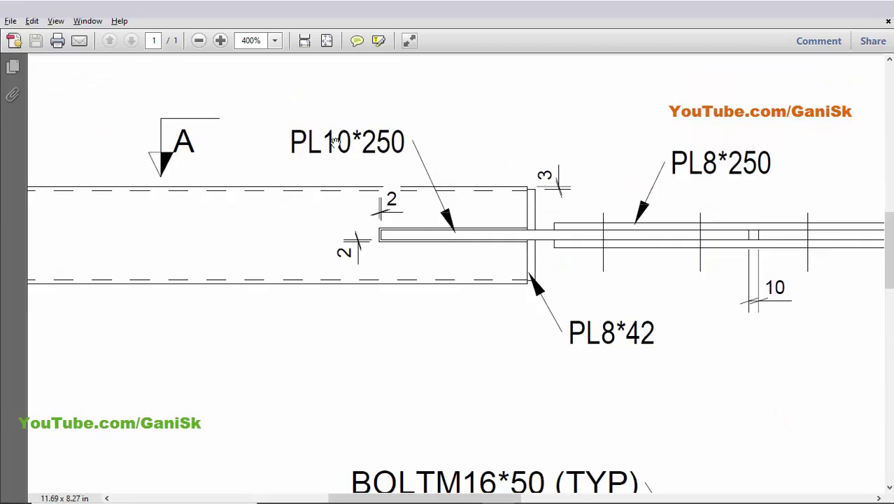
key("alt+Tab")
left_click(99, 133)
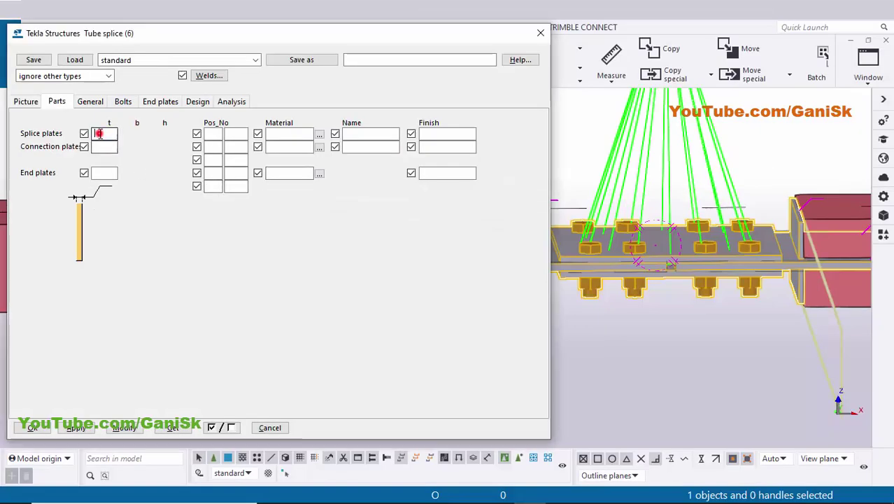
type("10")
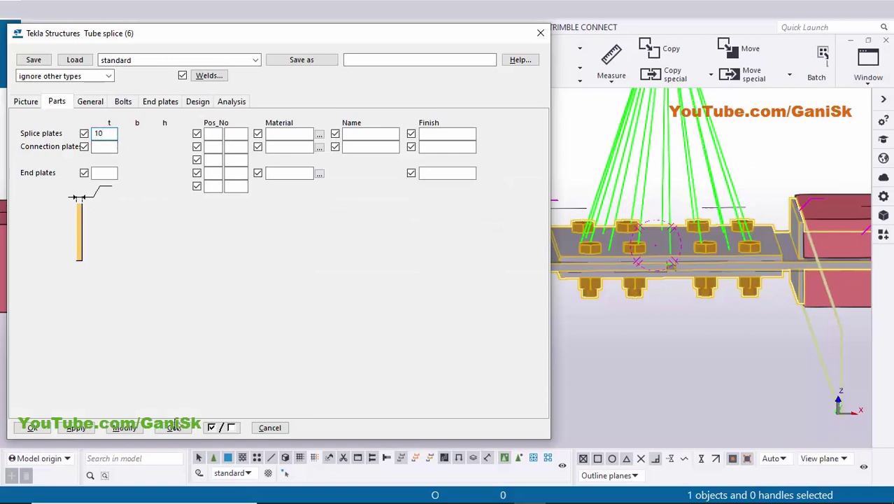
left_click(127, 431)
middle_click_drag(600, 310, 796, 327)
scroll(651, 297, "up", 2)
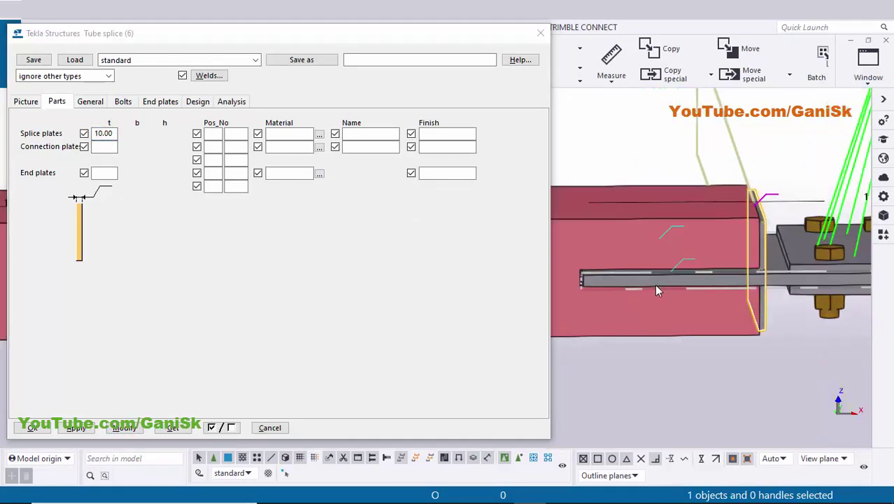
Check the outer plate's profile in the PDF detail, set the connection plates' thickness to 8 mm and modify the splice
scroll(783, 313, "down", 2)
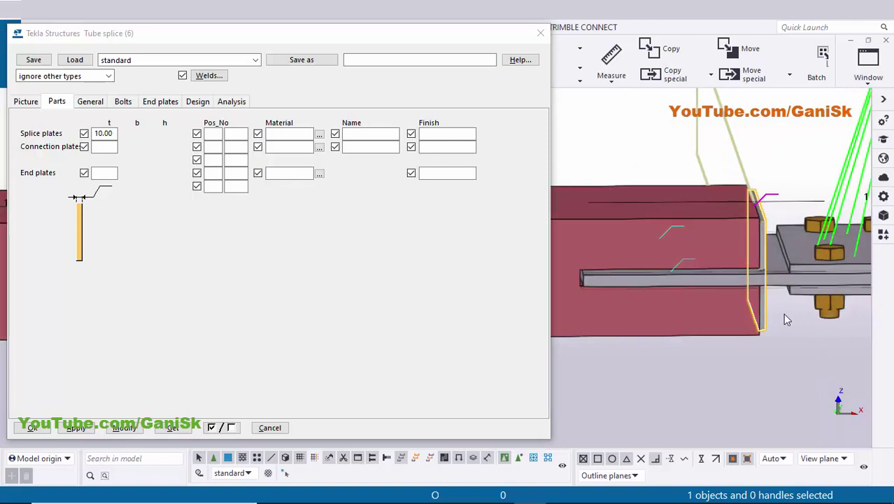
middle_click_drag(817, 317, 808, 317)
scroll(731, 295, "up", 3)
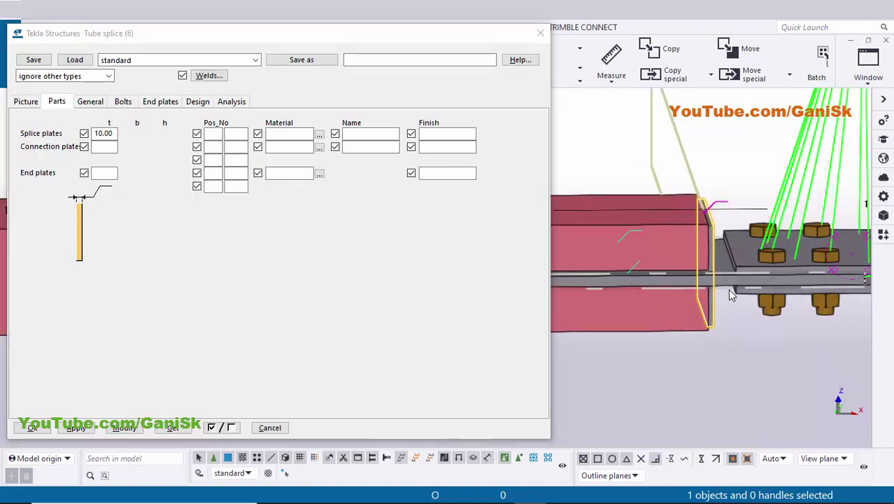
scroll(744, 285, "up", 1)
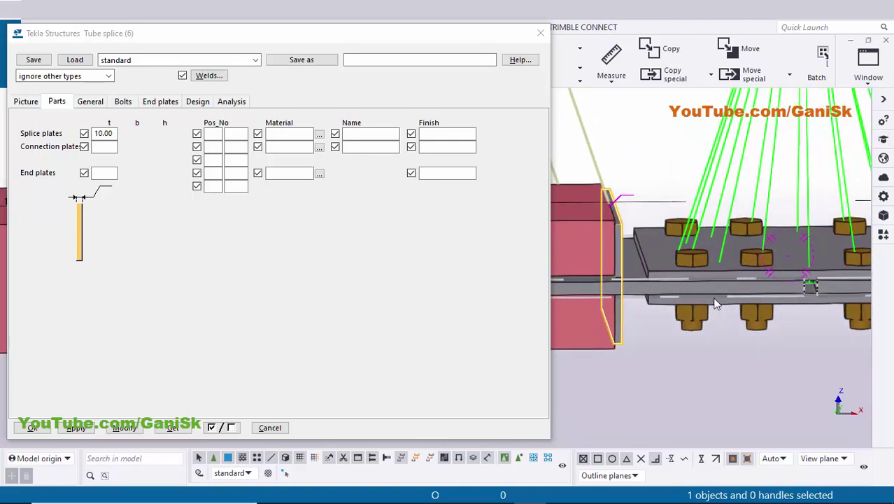
scroll(707, 283, "up", 3)
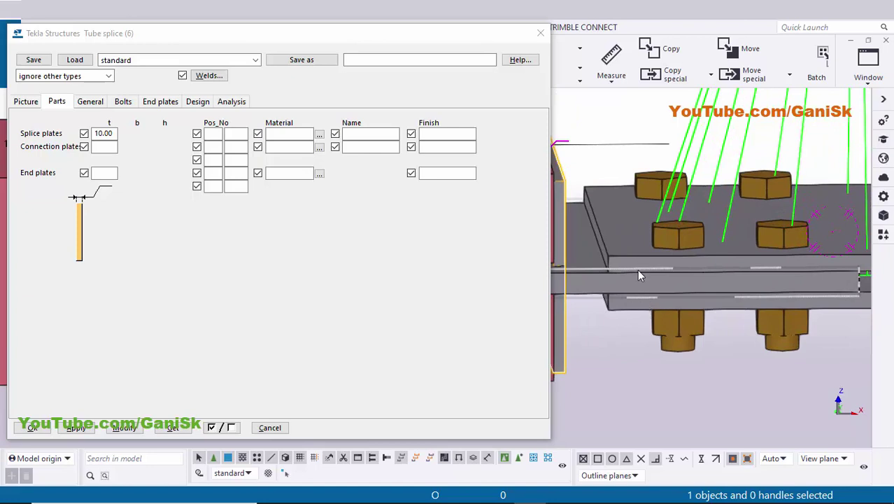
mouse_move(529, 499)
left_click(501, 492)
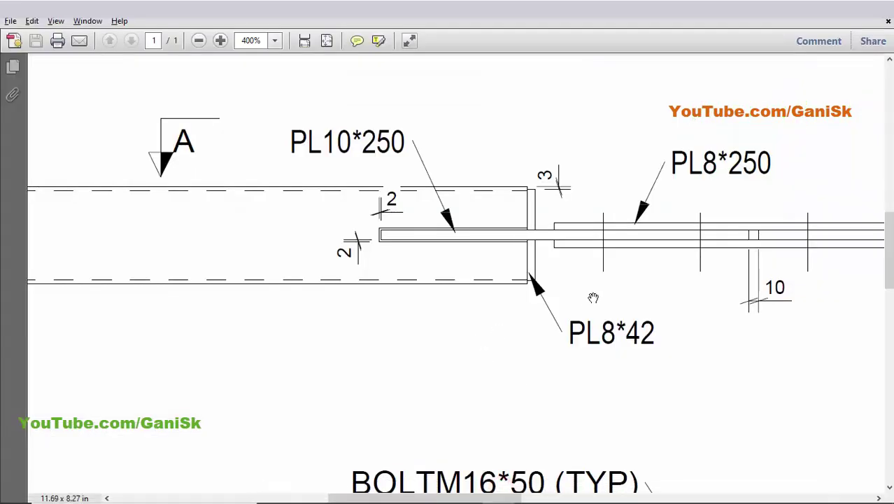
key("alt+Tab")
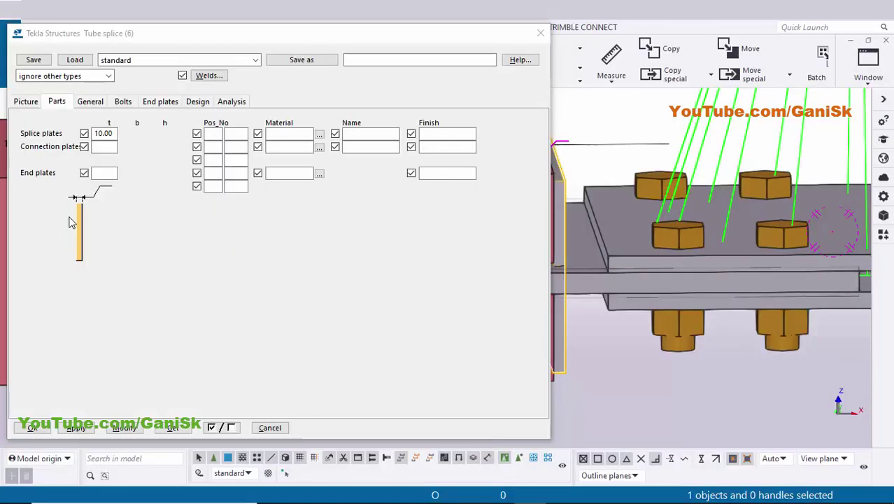
left_click(104, 149)
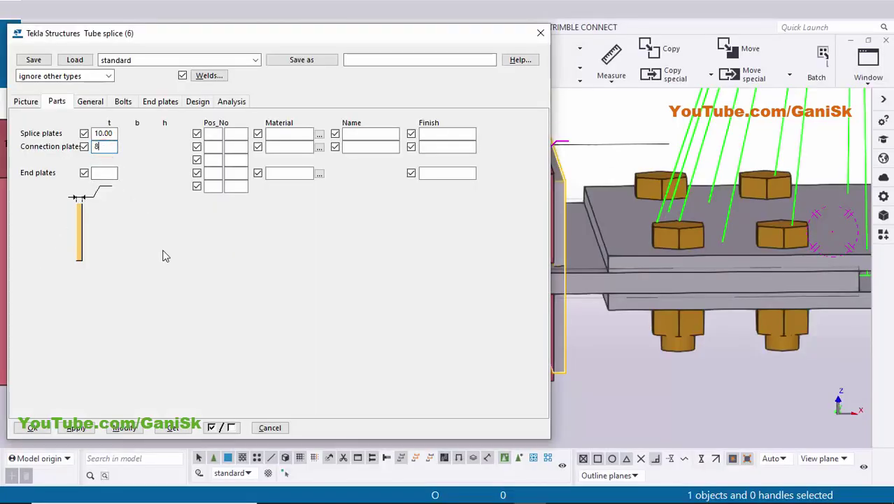
left_click(124, 427)
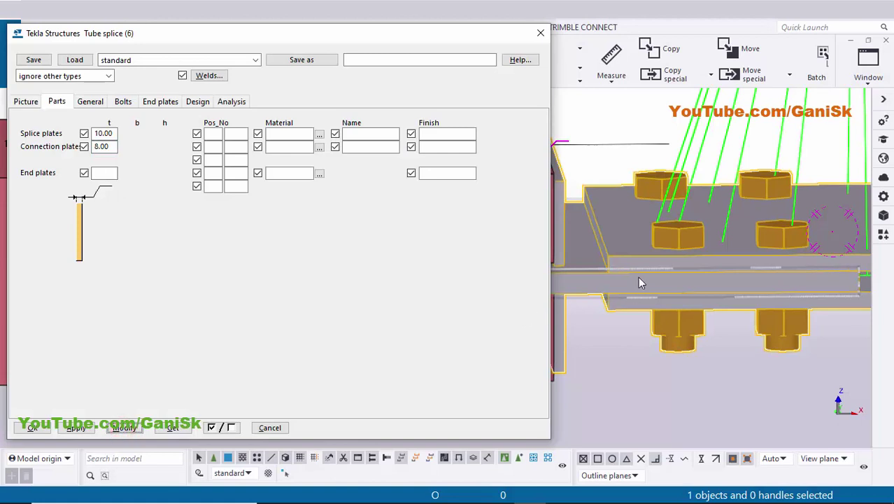
Try a 12 mm thickness for the connection plates, recheck the PDF detail and return the thickness to 8 mm
scroll(618, 265, "up", 2)
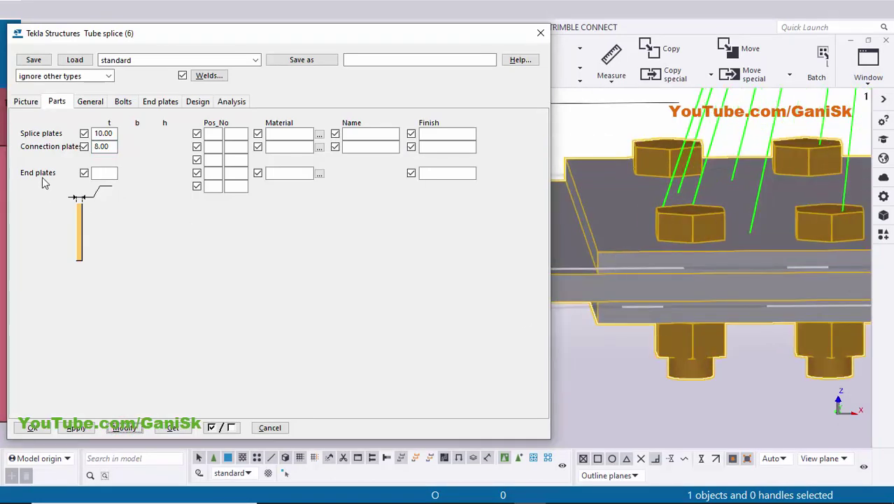
double_click(114, 147)
left_click(133, 431)
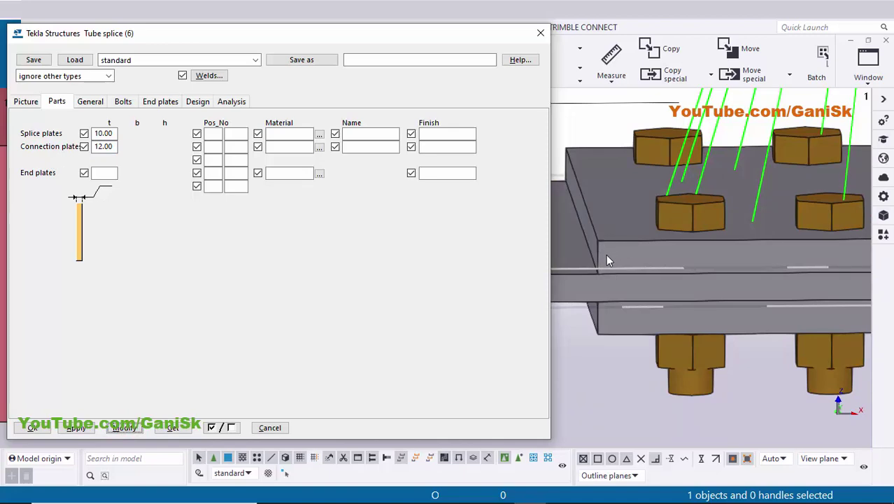
key("alt+Tab")
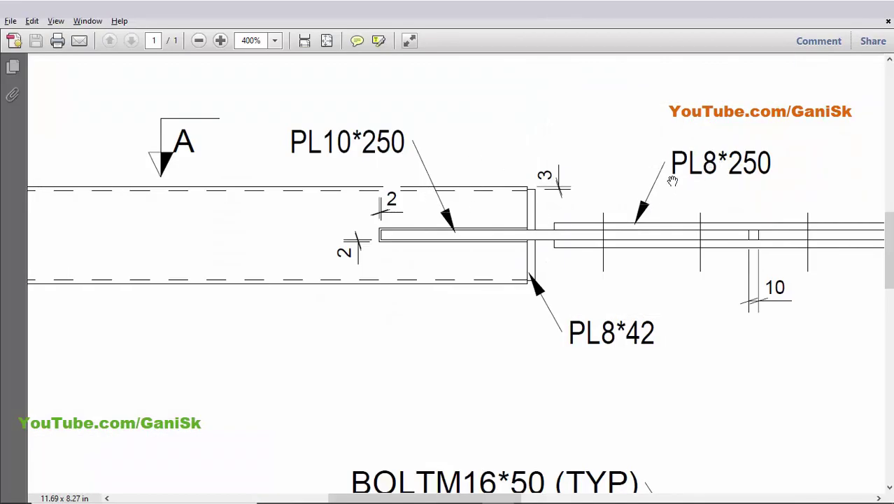
key("alt+Tab")
double_click(106, 146)
type("8")
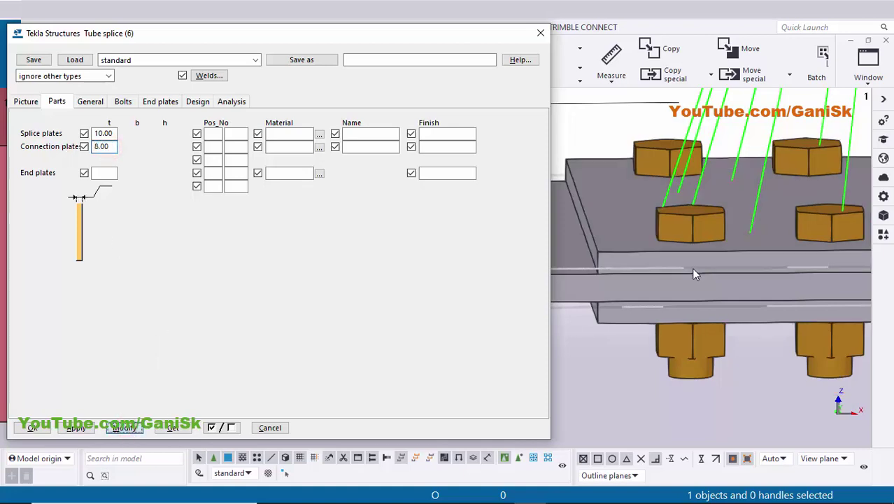
Check the tube end plate's profile in the PDF detail, set the end plates' thickness to 8 mm and modify the splice
scroll(689, 274, "down", 4)
left_click(627, 252)
scroll(625, 246, "up", 4)
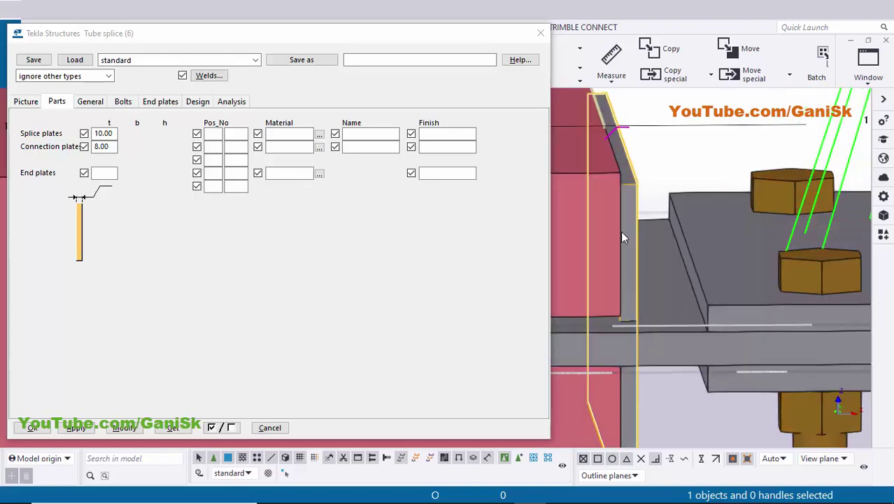
left_click(105, 172)
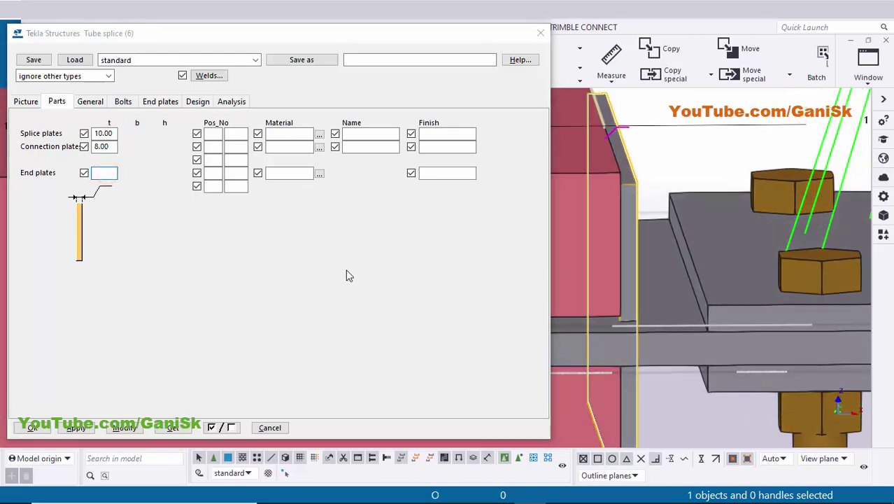
key("alt+Tab")
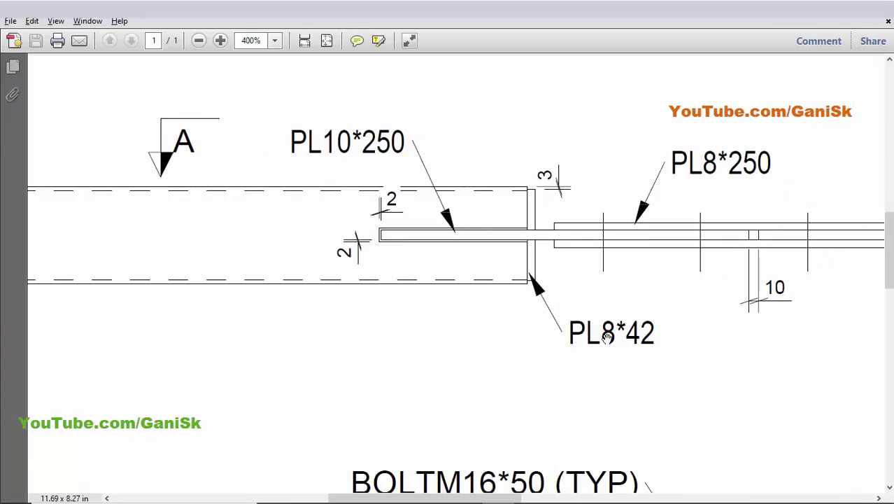
key("alt+Tab")
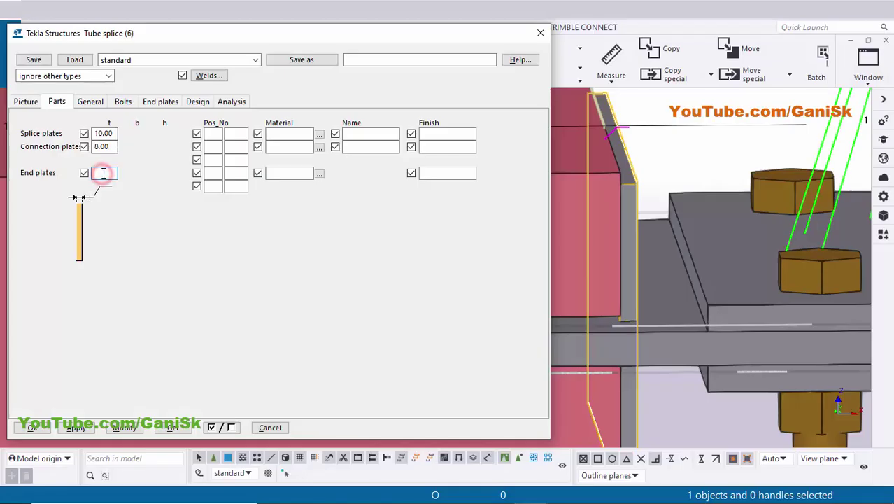
type("8")
left_click(135, 428)
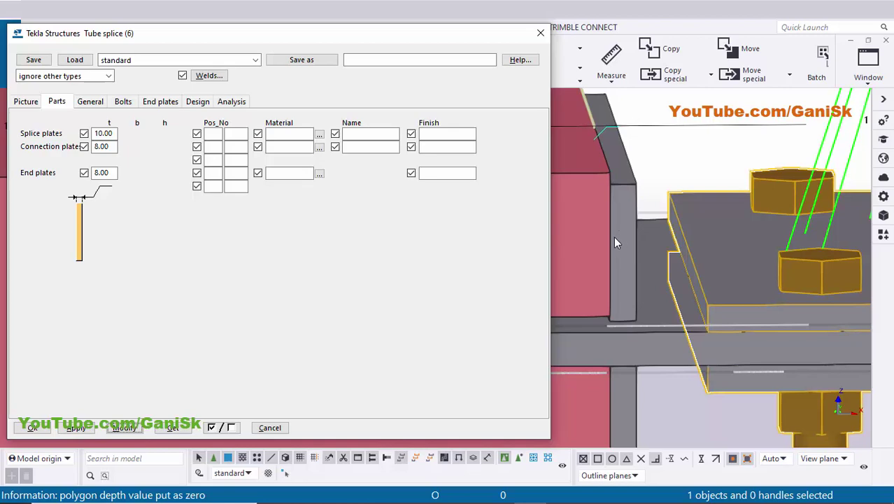
scroll(614, 242, "down", 2)
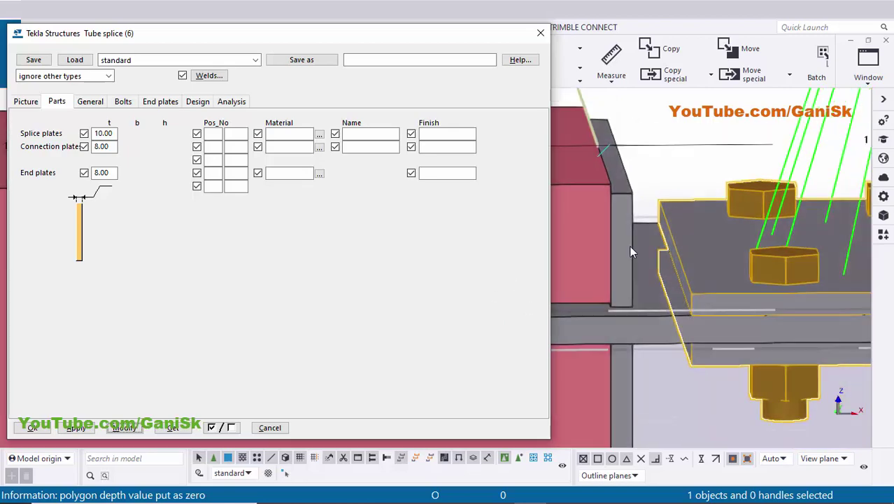
Open the splice's bolt settings and examine the bolt callout in the PDF section view
left_click(127, 105)
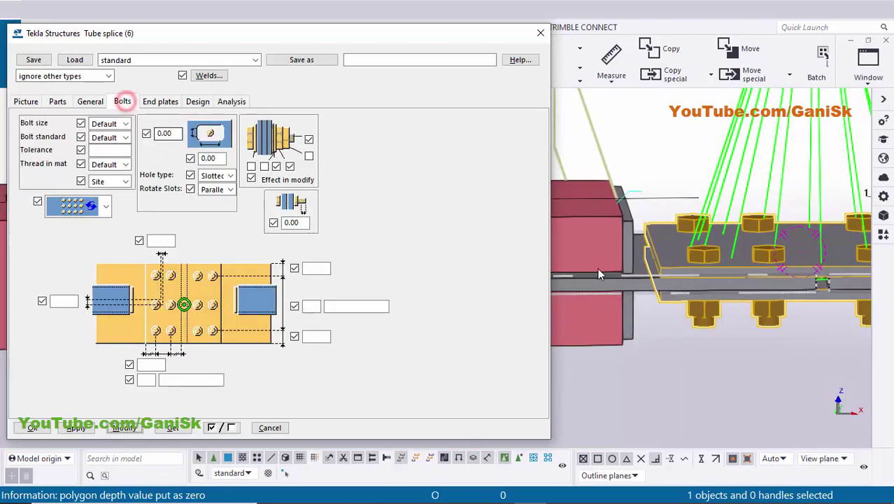
middle_click_drag(598, 268, 712, 260)
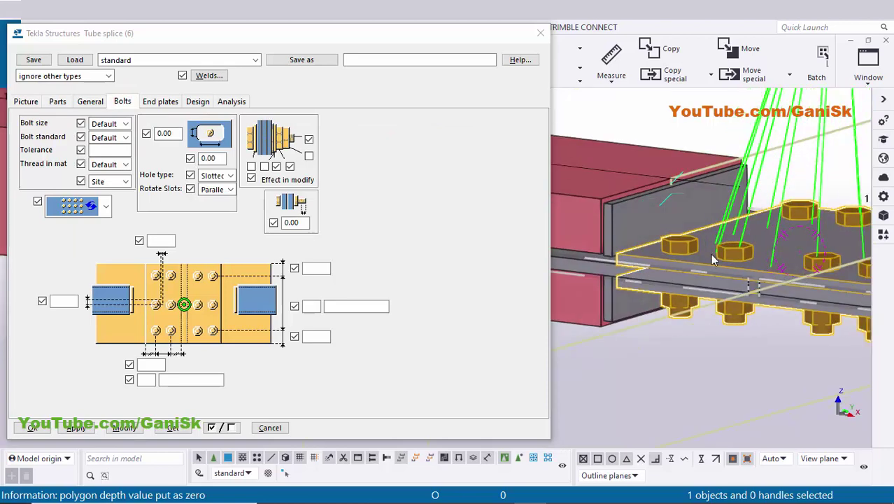
middle_click_drag(715, 314, 723, 240)
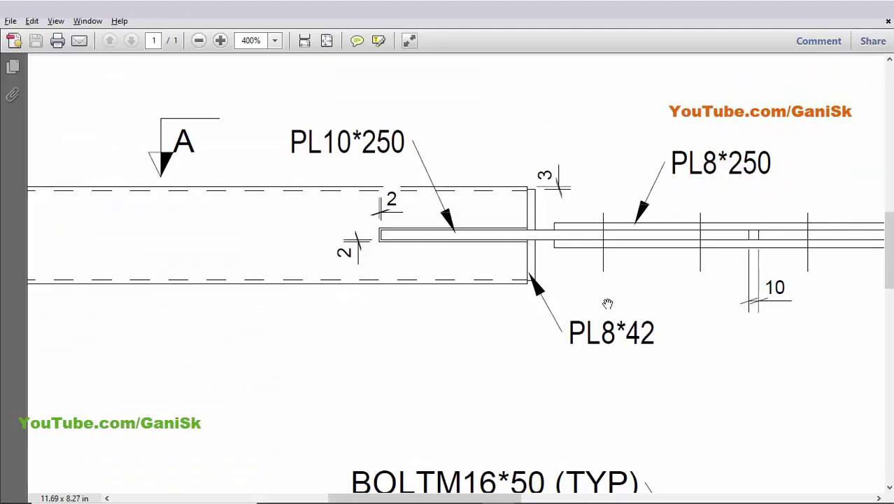
scroll(607, 303, "down", 2, "ctrl")
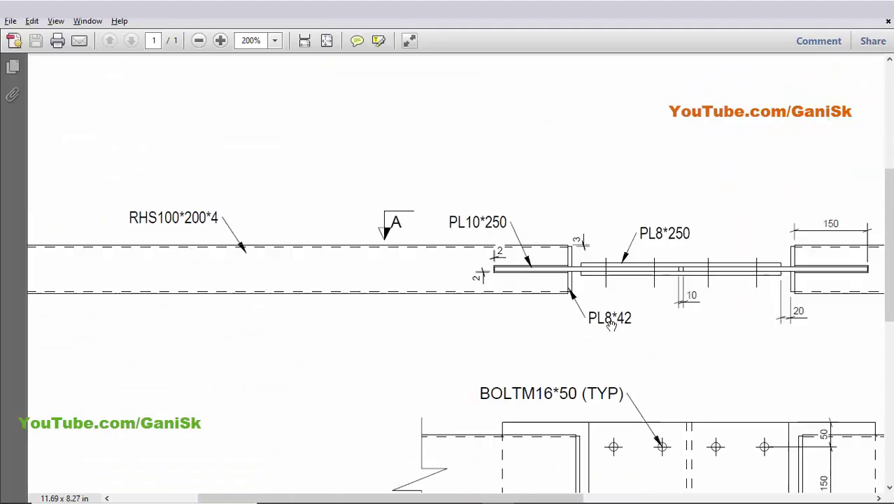
left_click_drag(599, 367, 528, 191)
scroll(596, 301, "up", 1, "ctrl")
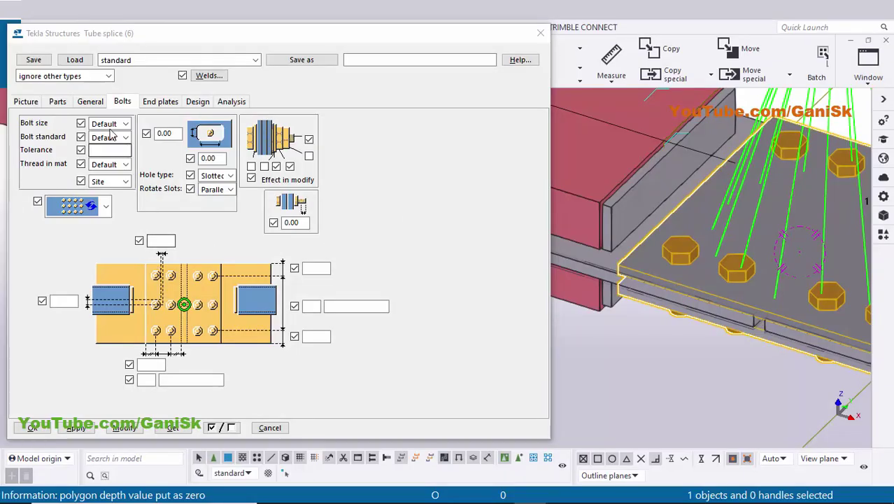
Set the bolt size to 16 and the tolerance to 2 mm, keep the Default bolt standard and modify the splice
left_click(109, 125)
left_click(98, 166)
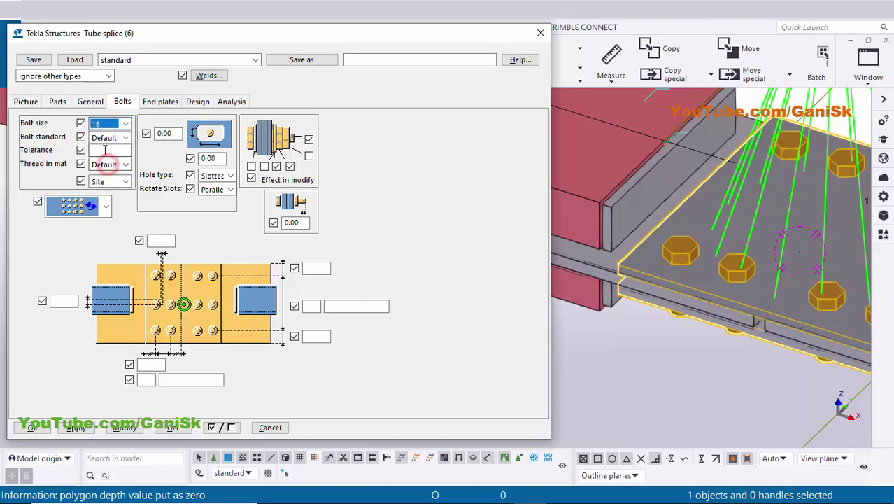
left_click(102, 150)
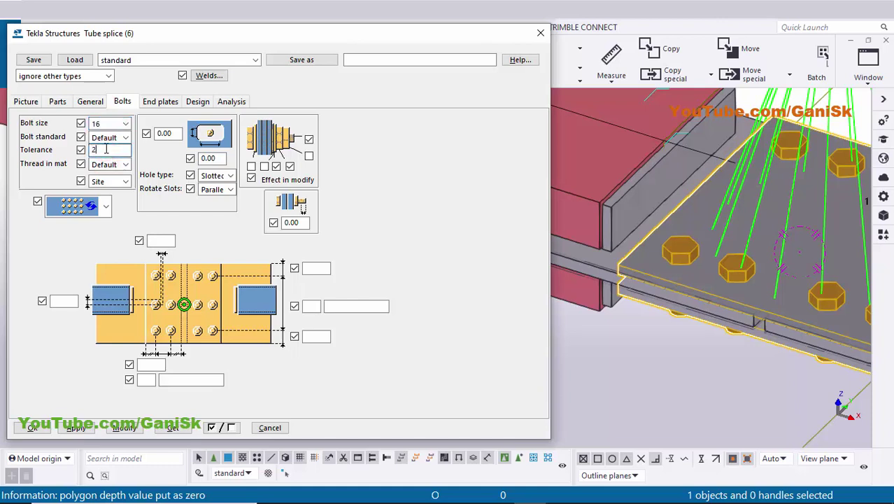
left_click(119, 139)
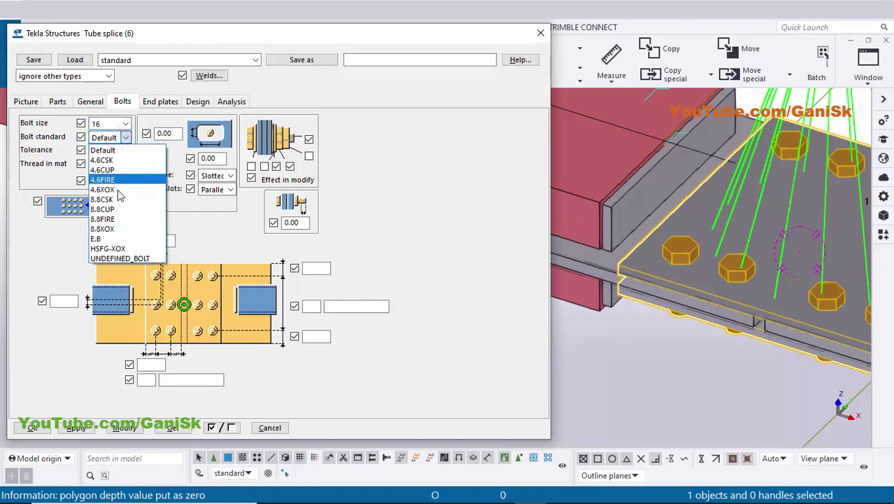
left_click(124, 139)
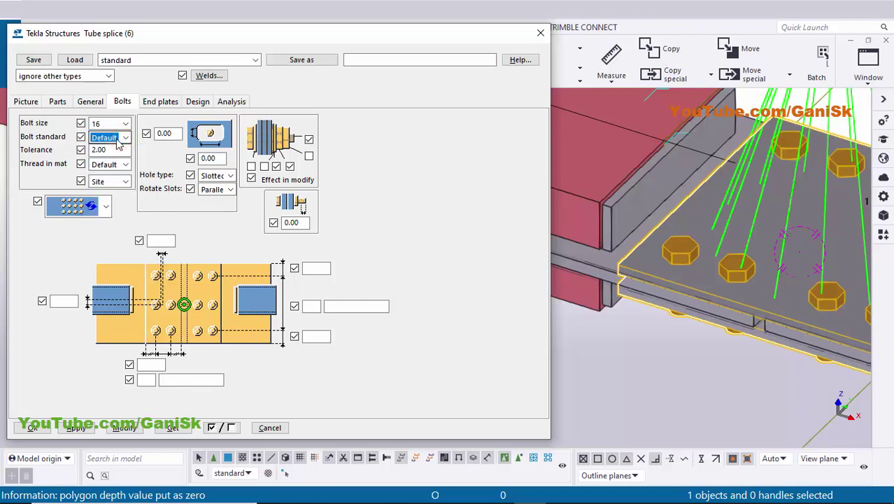
left_click(118, 138)
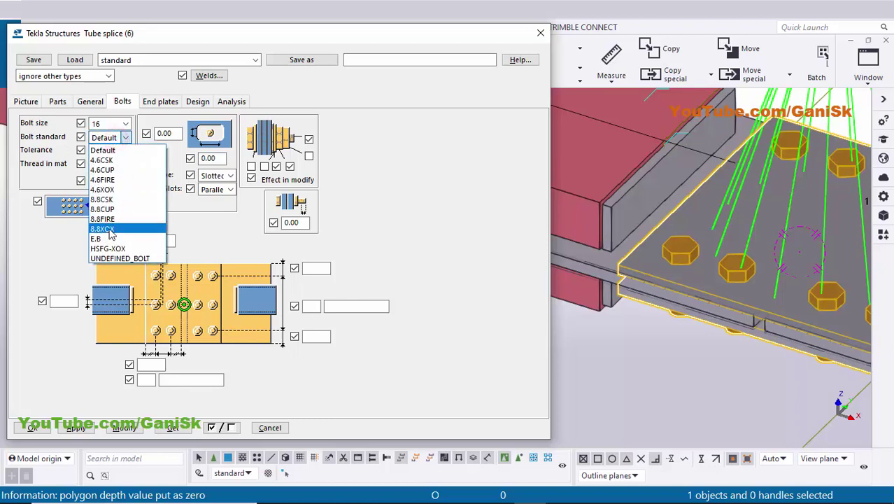
left_click(118, 139)
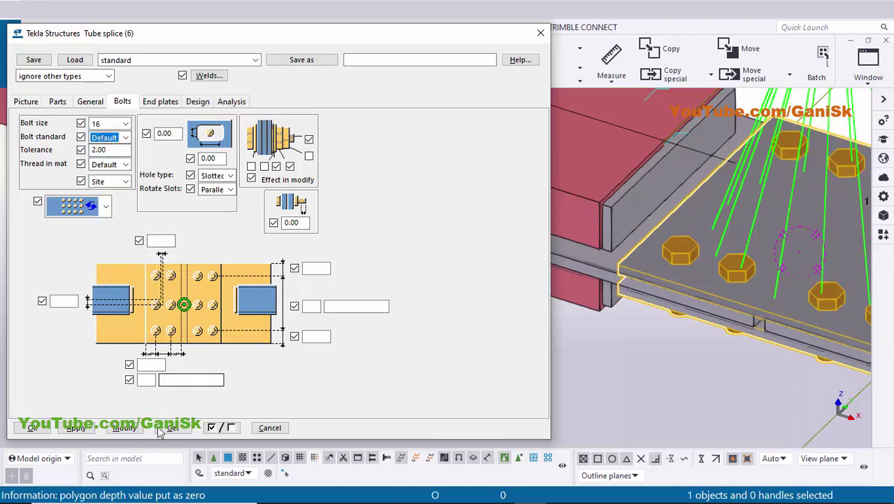
left_click(125, 428)
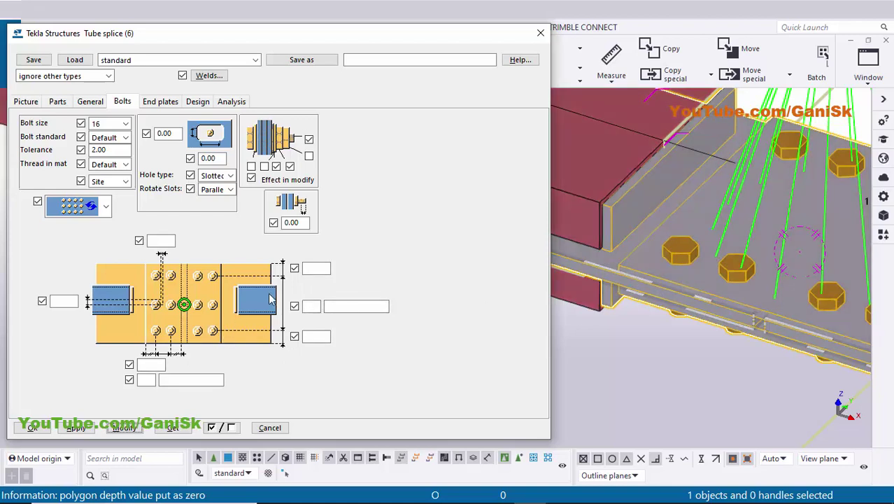
Check the bolt dimensions in PDF section A-A and set both bolt edge distances across the plate width to 50 mm
left_click(310, 268)
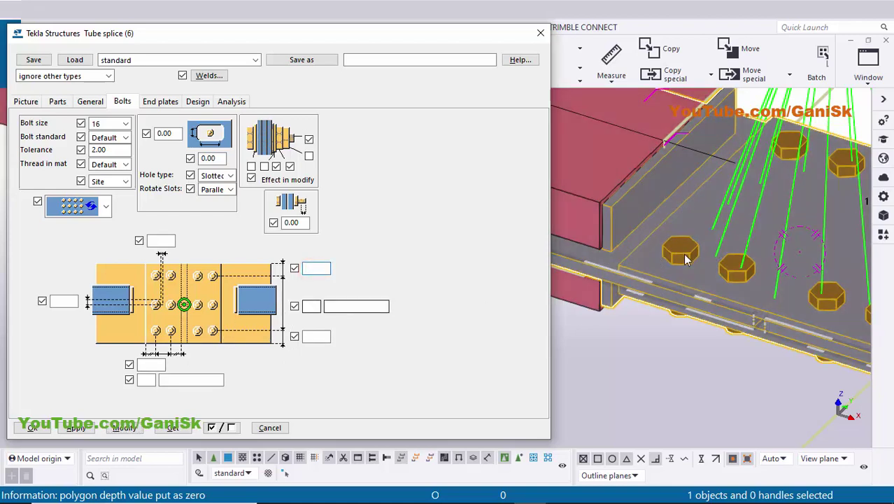
scroll(682, 260, "down", 2)
middle_click_drag(673, 276, 780, 257, "ctrl")
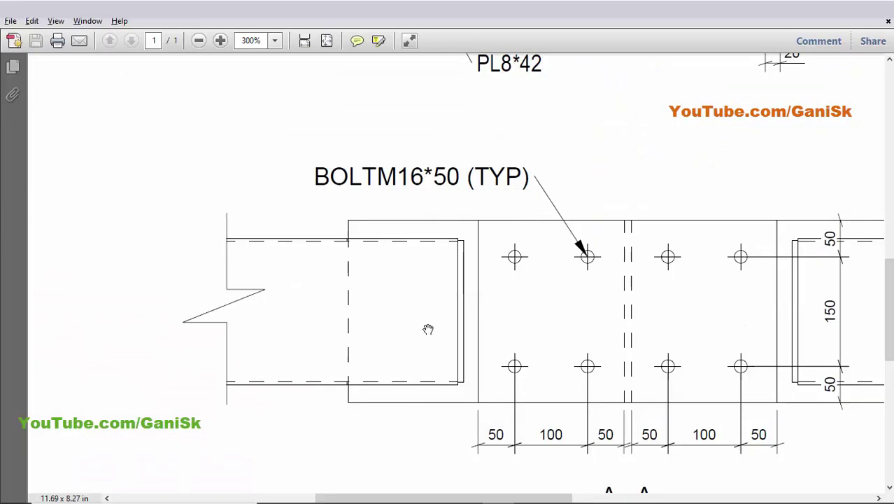
left_click_drag(742, 328, 479, 280)
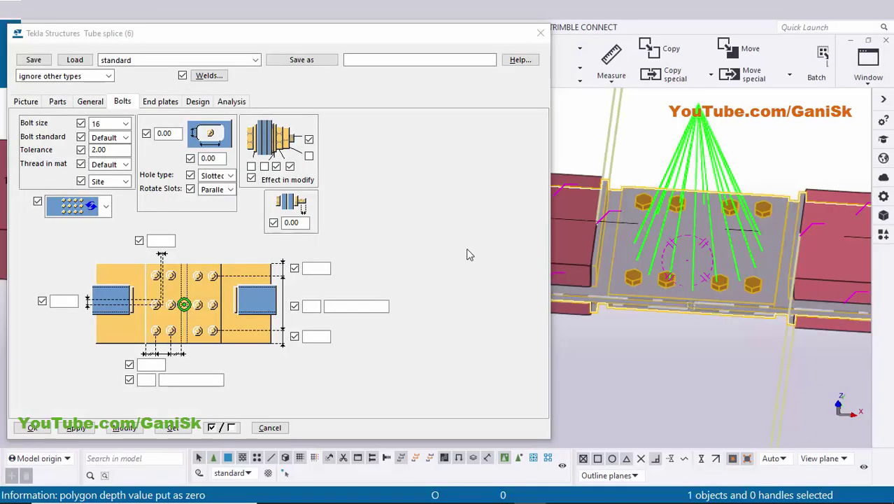
left_click(310, 268)
type("50")
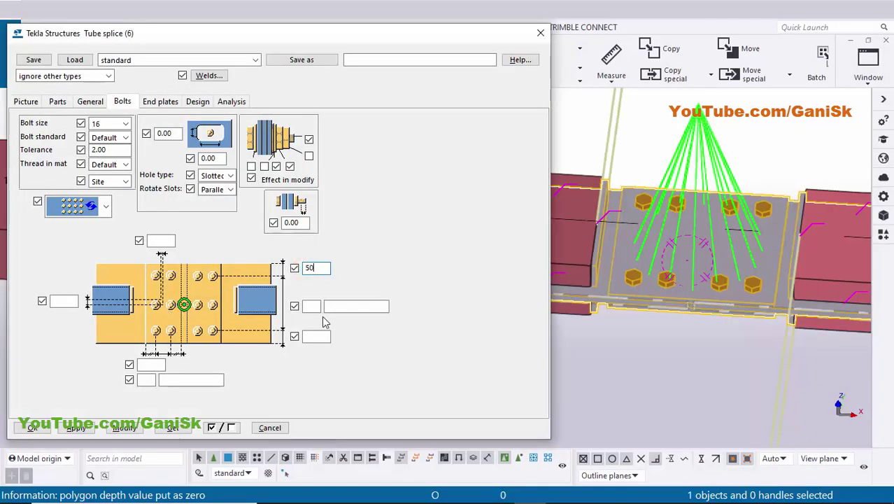
left_click(311, 338)
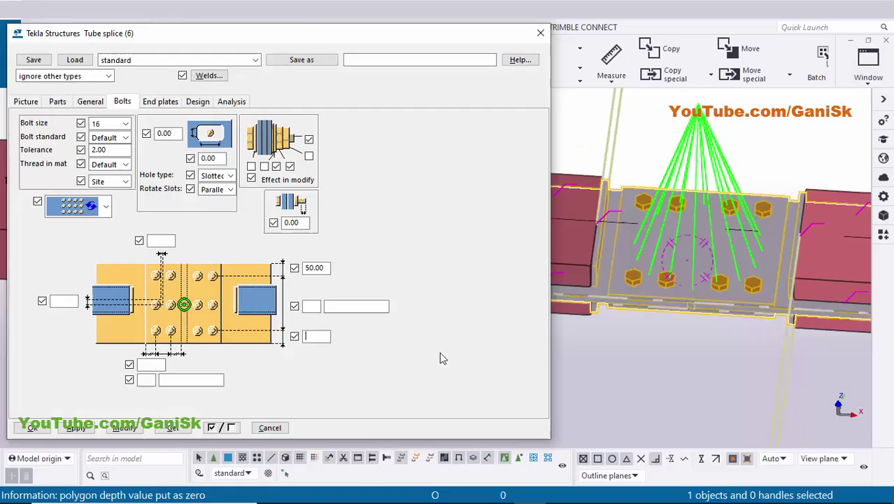
type("50")
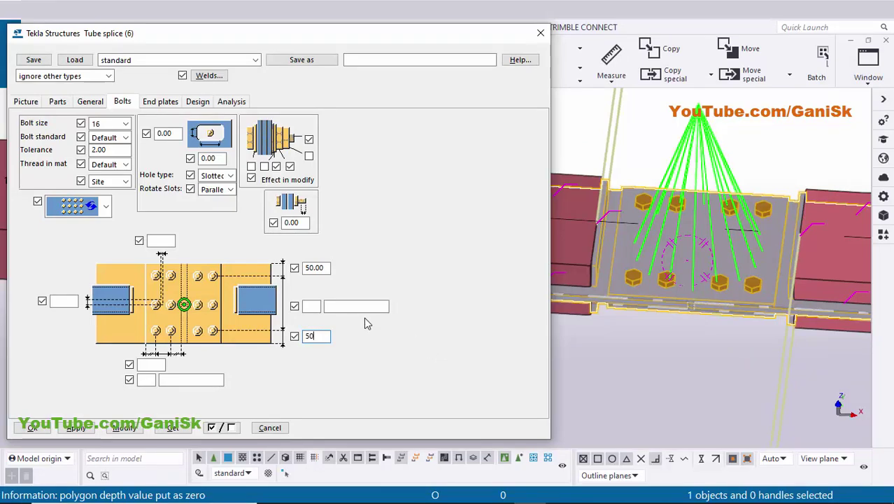
Set 2 bolt rows across the plate width at 150 mm spacing, modify the splice and review the bolt positions
left_click(318, 307)
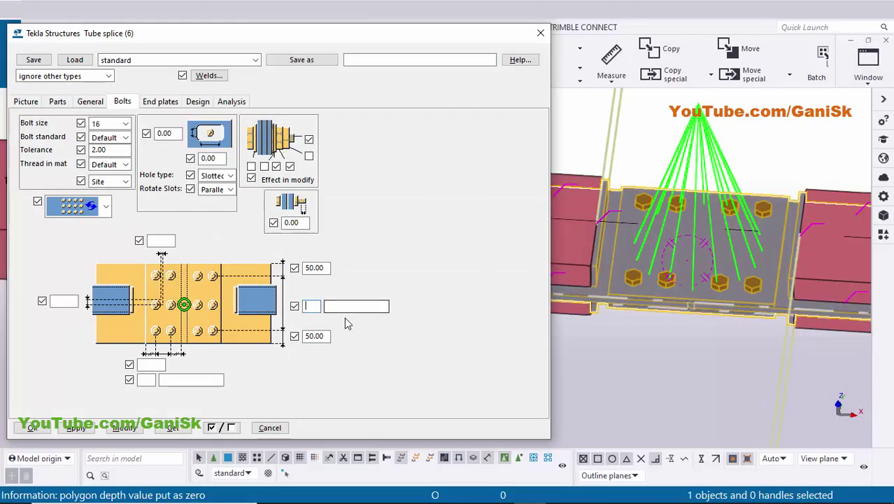
left_click(343, 307)
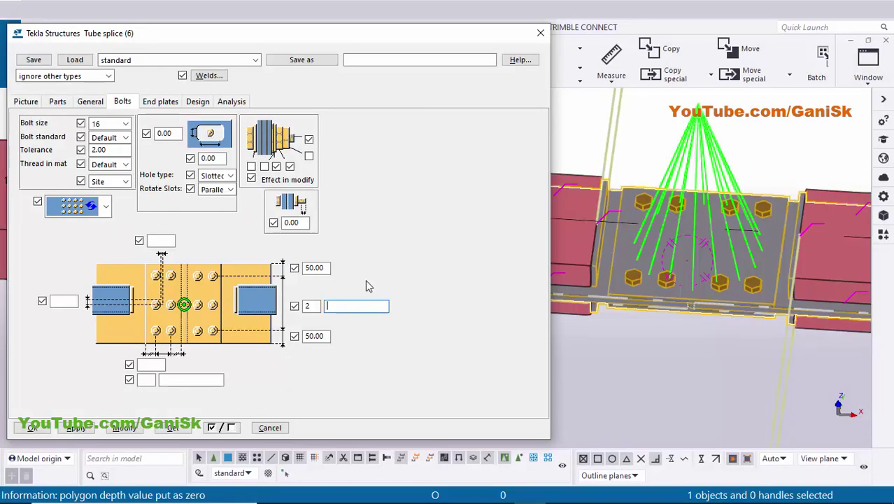
type("150")
left_click(125, 428)
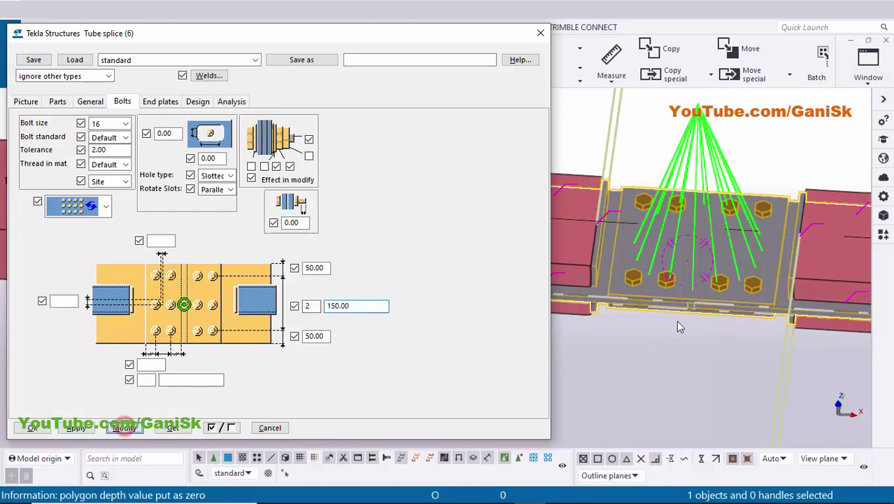
middle_click_drag(750, 286, 763, 238, "ctrl")
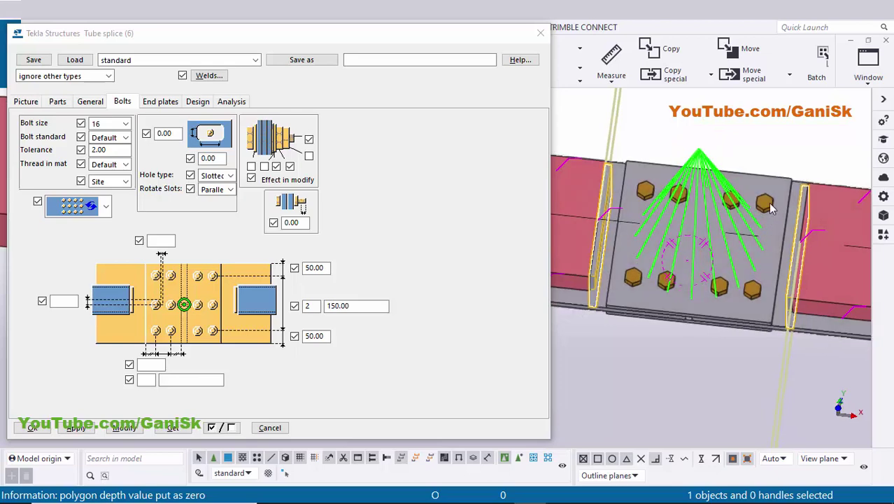
scroll(759, 259, "up", 1)
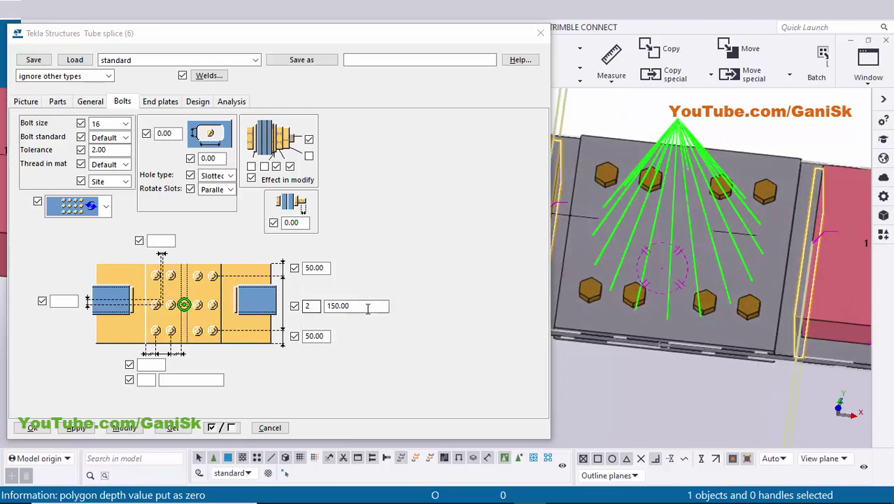
double_click(367, 308)
double_click(309, 305)
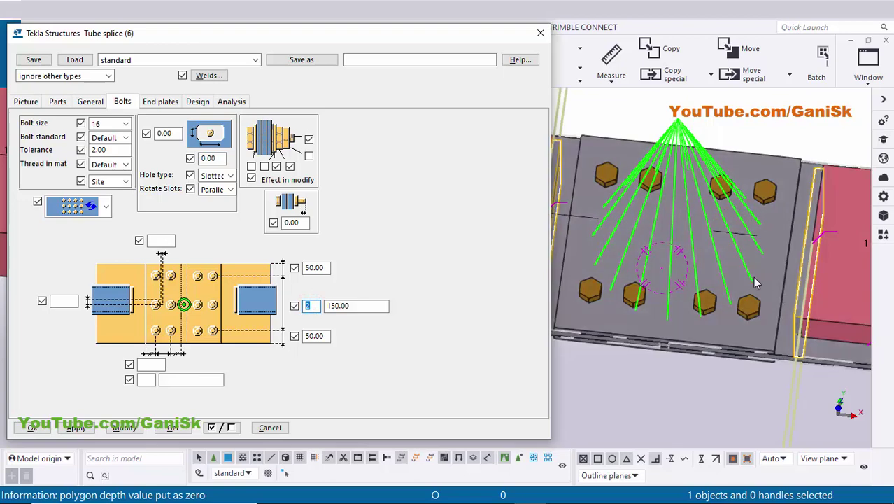
double_click(320, 267)
middle_click_drag(714, 319, 761, 281)
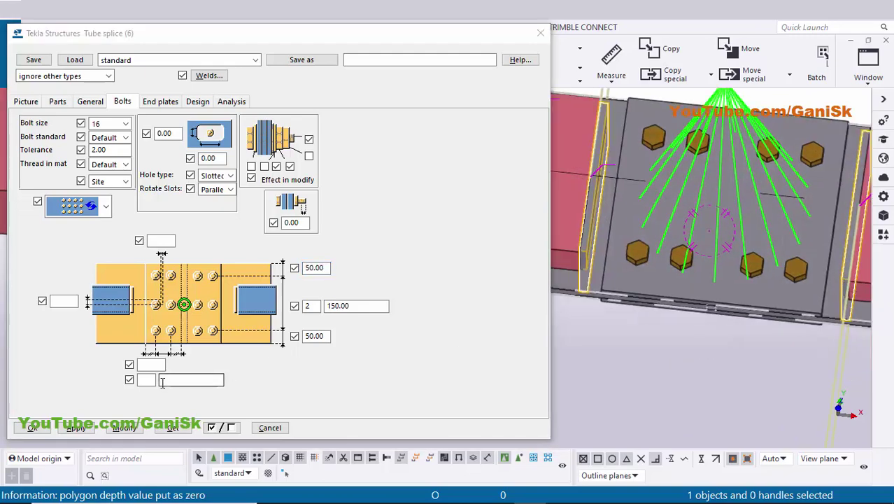
Check the lengthwise bolt dimensions in PDF section A-A and set the lengthwise bolt edge distance to 50 mm
left_click(151, 364)
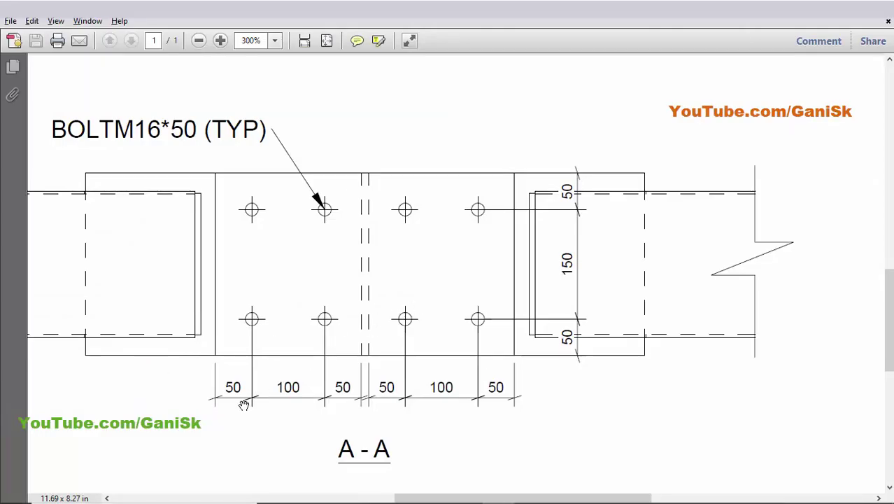
scroll(254, 407, "up", 1, "ctrl")
left_click_drag(289, 388, 309, 342)
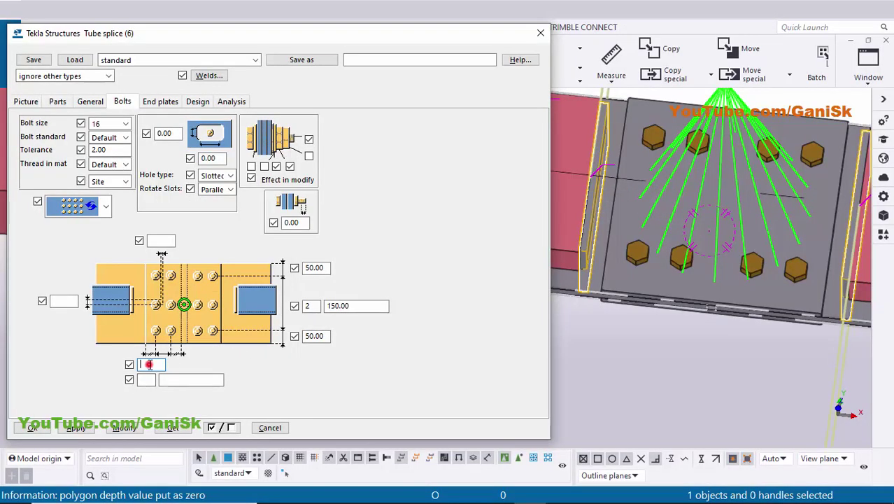
left_click(151, 363)
type("50")
Recheck the PDF section, set 2 bolts lengthwise at 100 mm spacing, modify the splice and inspect the bolt pattern
left_click(147, 378)
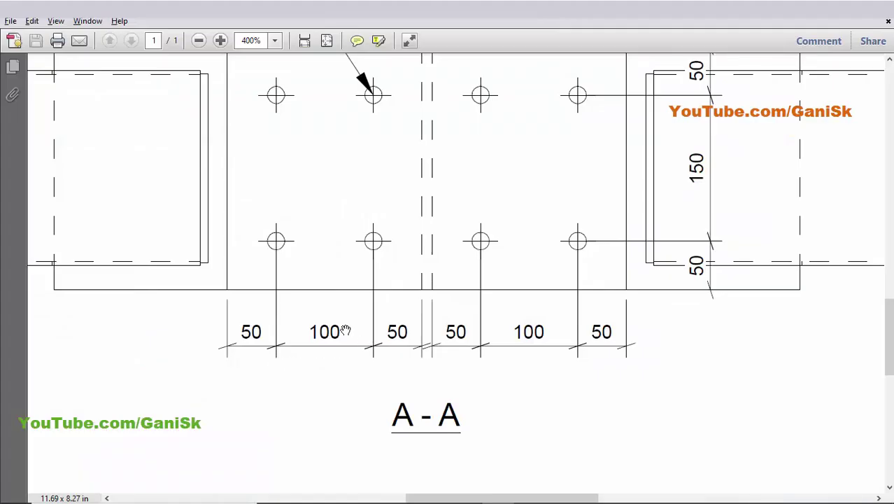
scroll(345, 330, "down", 2, "ctrl")
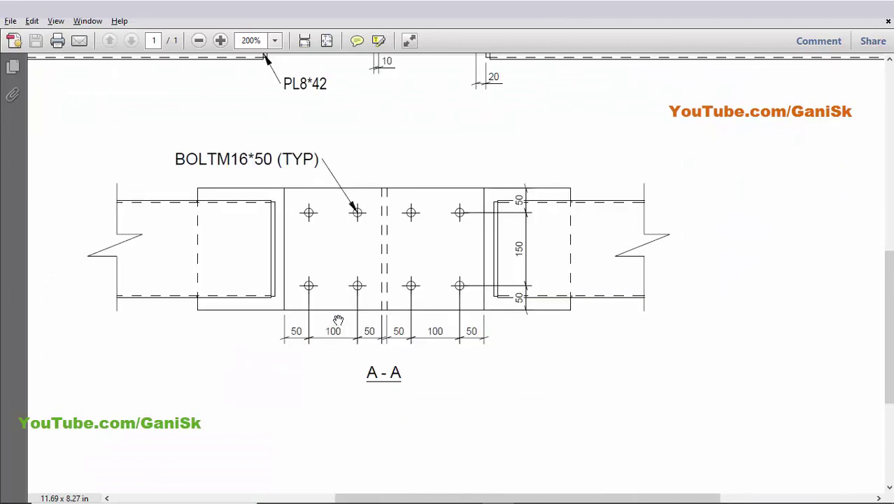
scroll(331, 315, "up", 2)
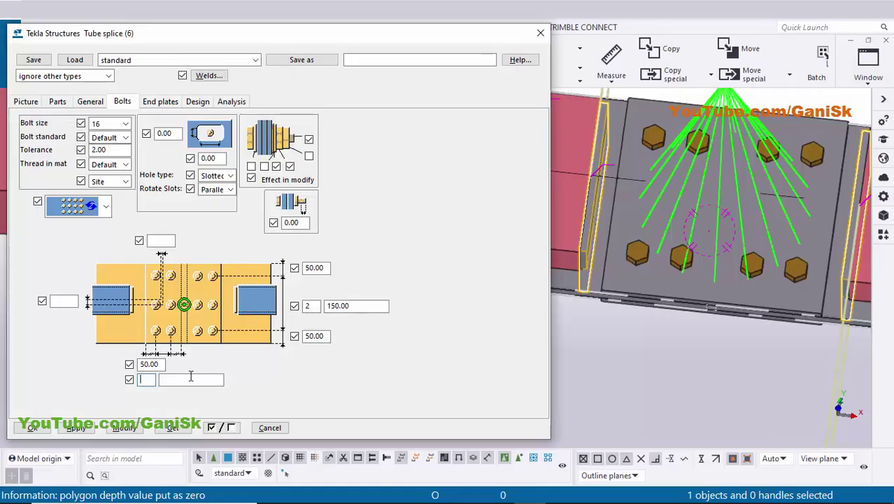
type("2")
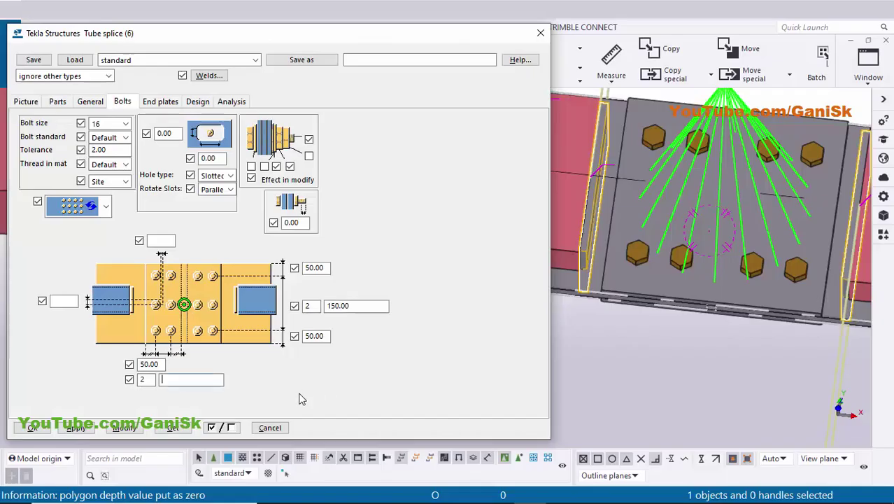
type("100")
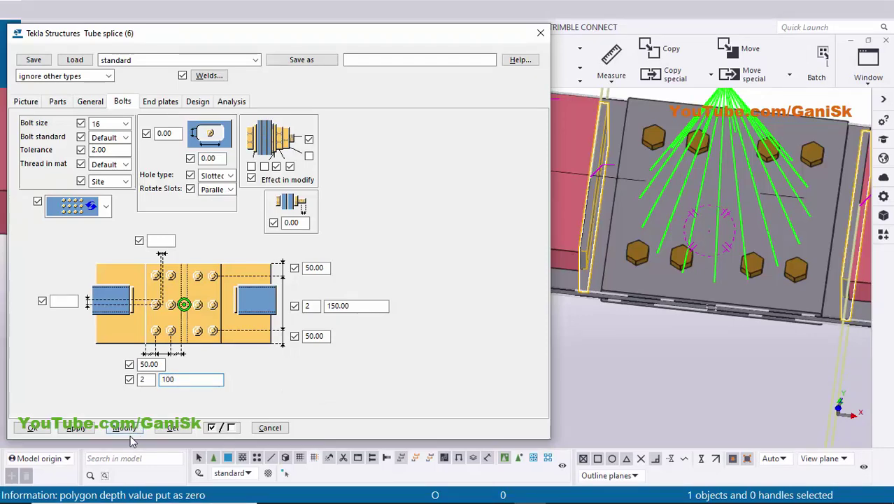
left_click(125, 427)
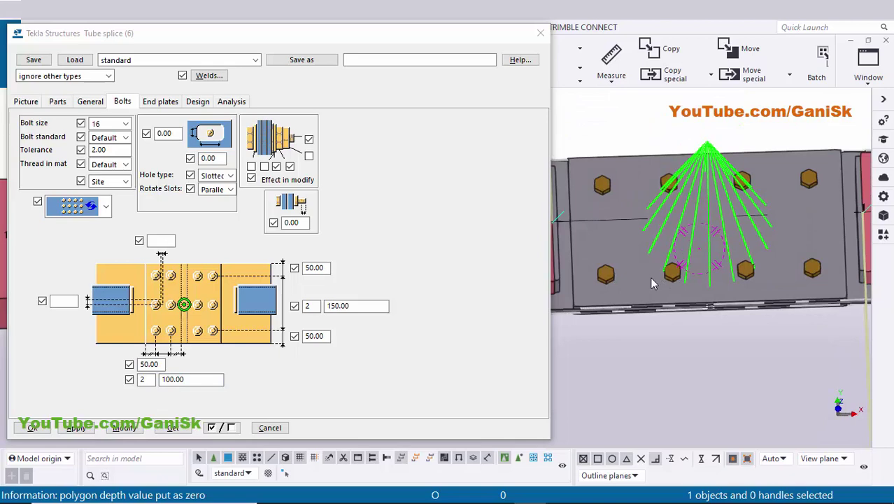
scroll(689, 287, "down", 4)
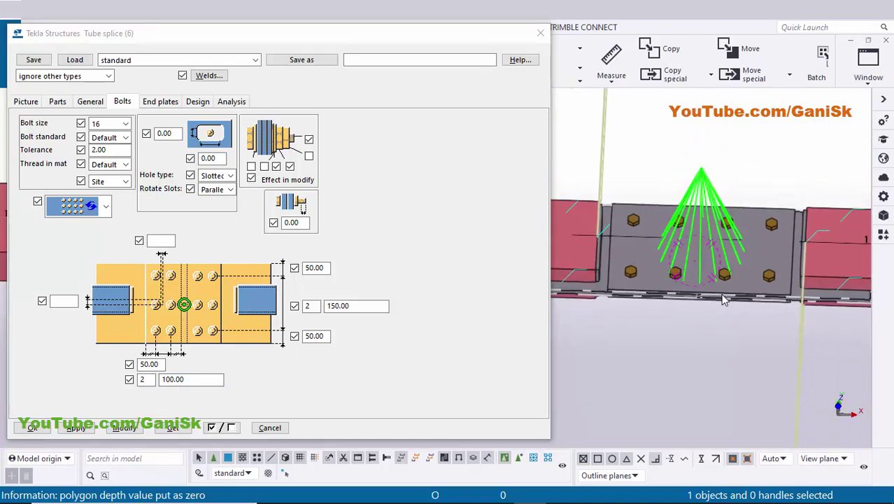
mouse_move(723, 298)
middle_mouse_down("ctrl")
mouse_move(688, 314)
mouse_move(629, 252)
mouse_move(708, 298)
middle_mouse_up("ctrl")
scroll(648, 251, "up", 2)
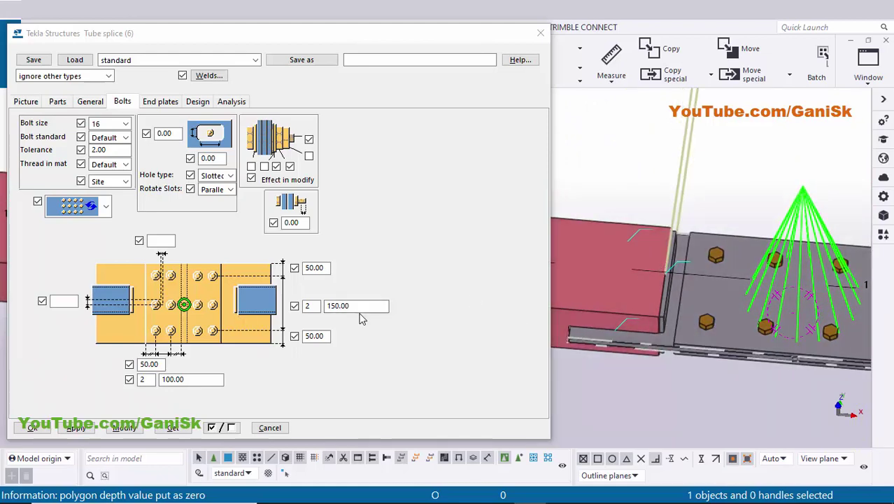
left_click(74, 301)
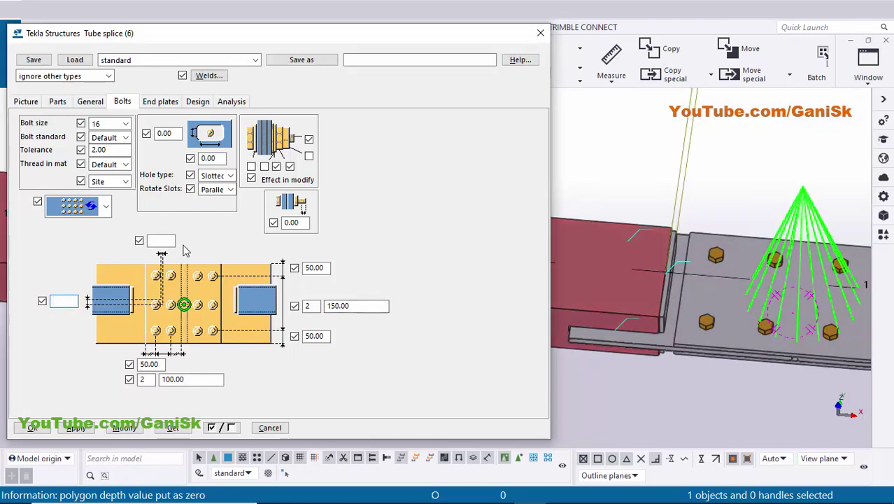
left_click(161, 240)
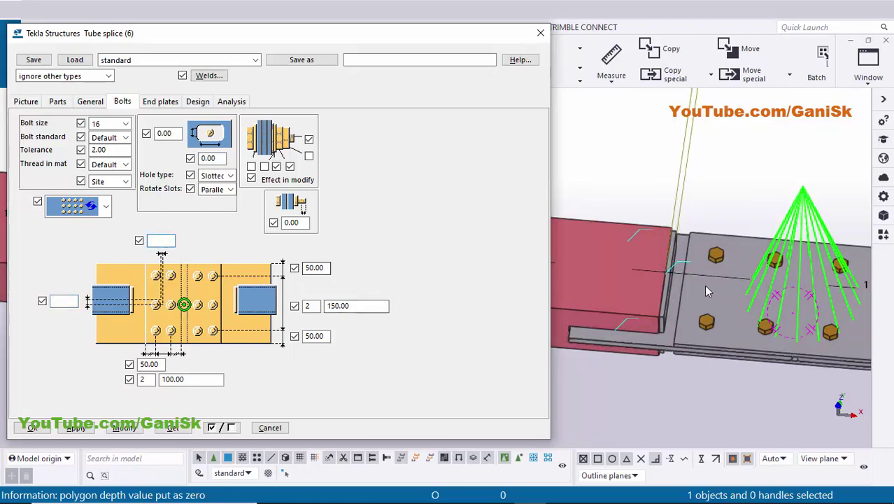
scroll(702, 284, "down", 2)
middle_click_drag(699, 317, 692, 260)
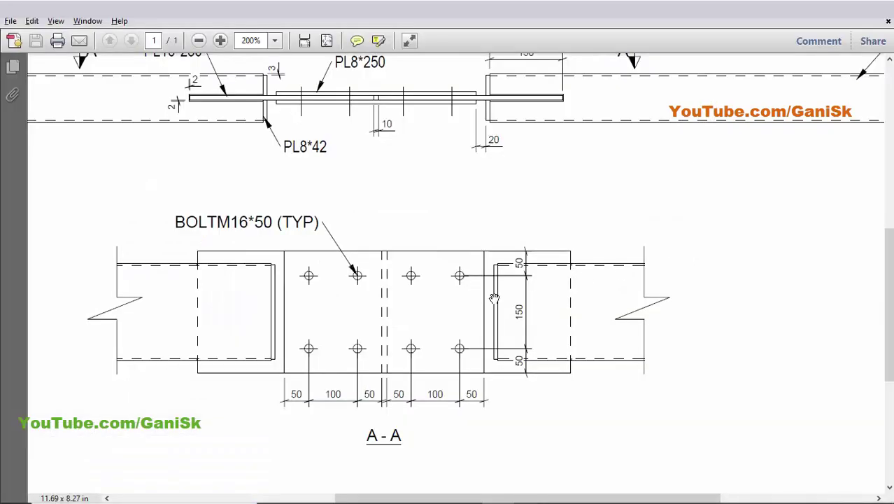
Compare the clearance between the end plate edge and the tube's outer face in the model with the PDF detail
scroll(494, 298, "down", 1, "ctrl")
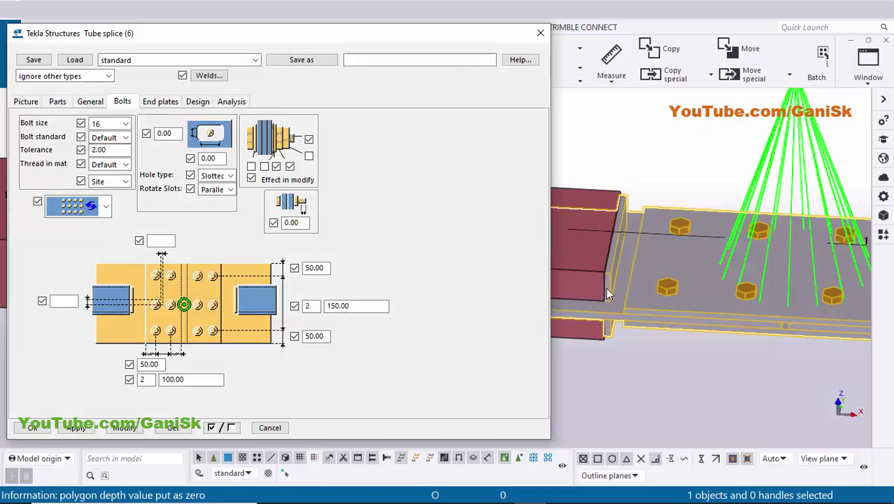
mouse_move(606, 287)
middle_mouse_down("ctrl")
mouse_move(597, 257)
mouse_move(615, 218)
middle_mouse_up("ctrl")
scroll(615, 218, "up", 6)
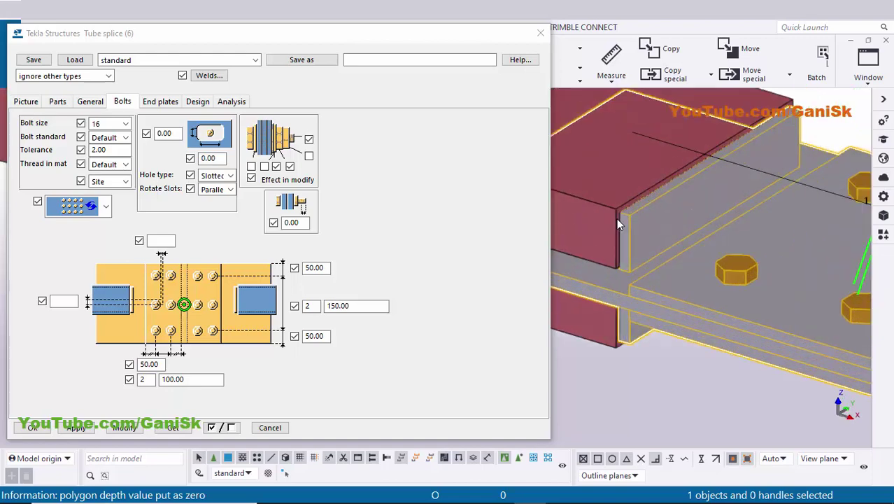
scroll(634, 188, "up", 2)
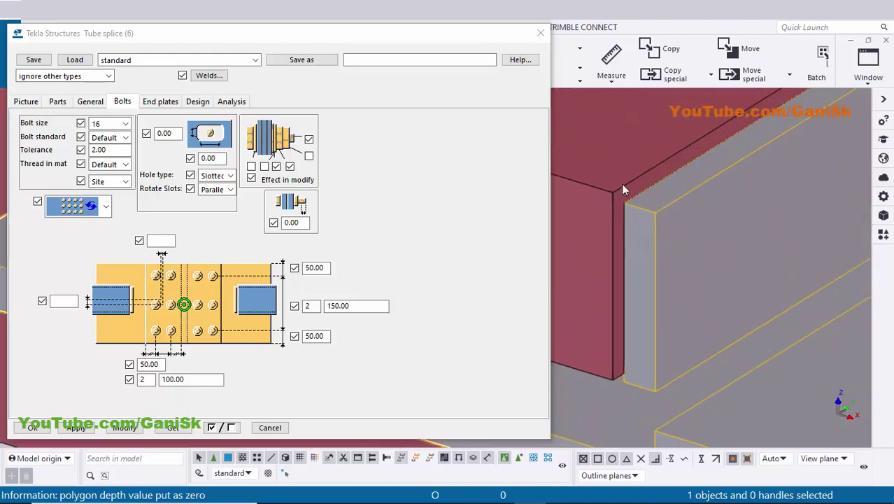
middle_click_drag(655, 206, 647, 216, "ctrl")
mouse_move(435, 498)
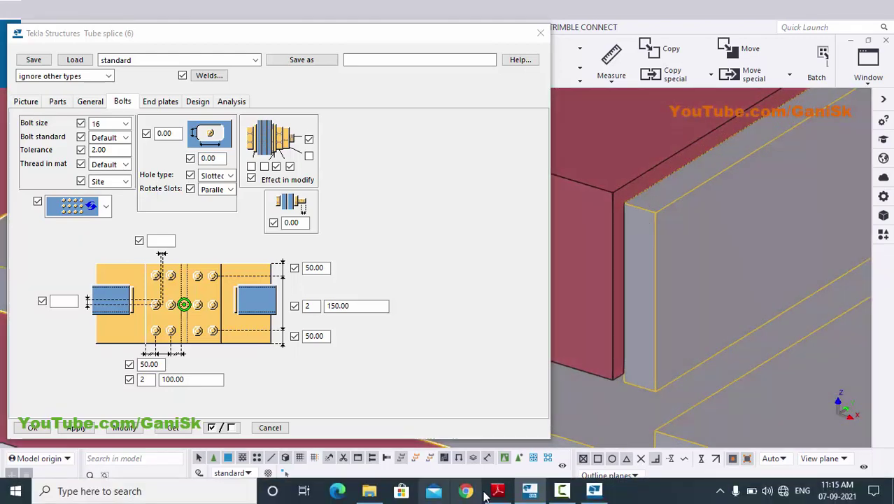
left_click(496, 494)
scroll(333, 136, "up", 4, "ctrl")
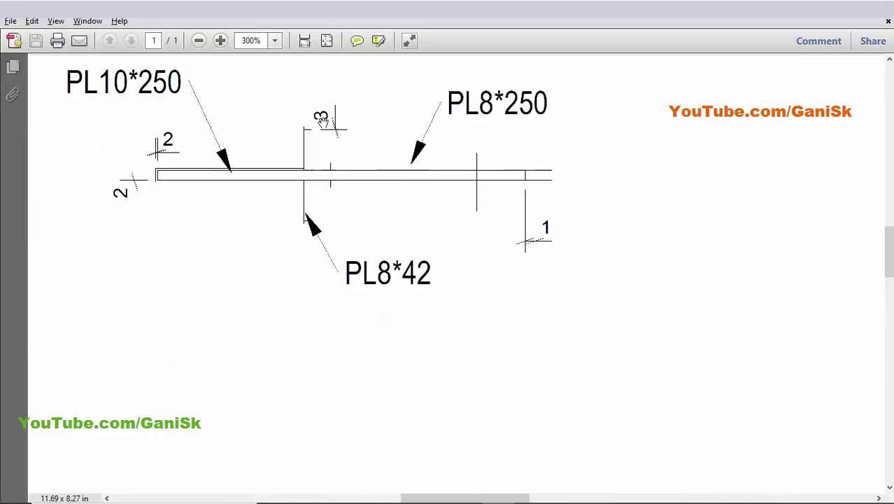
left_click_drag(323, 133, 311, 255)
scroll(340, 363, "up", 3, "ctrl")
scroll(327, 278, "up", 1, "ctrl")
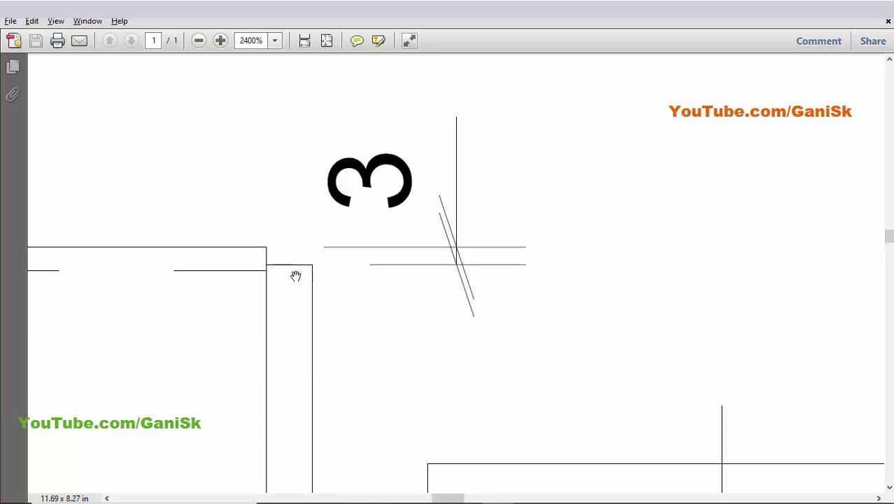
key("alt+Tab")
Set the rectangular end plates' three edge clearances from the tube's outer faces to 3 mm and modify the splice
left_click(155, 104)
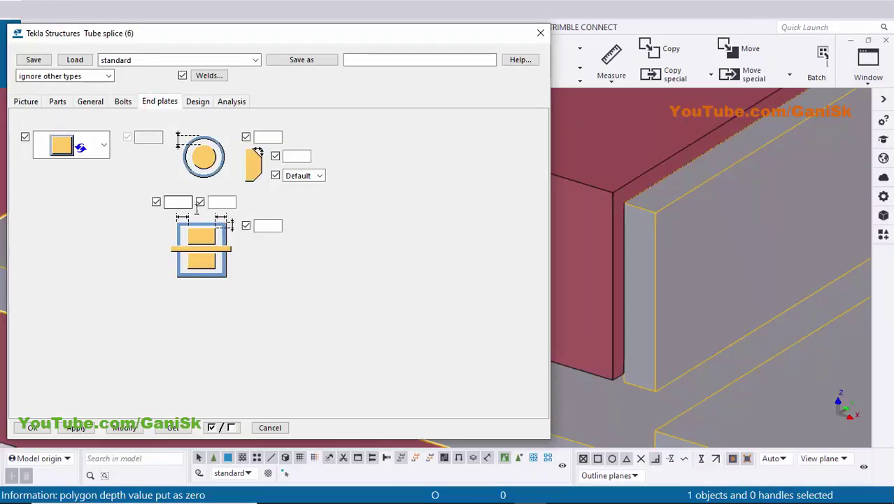
left_click(256, 226)
type("3")
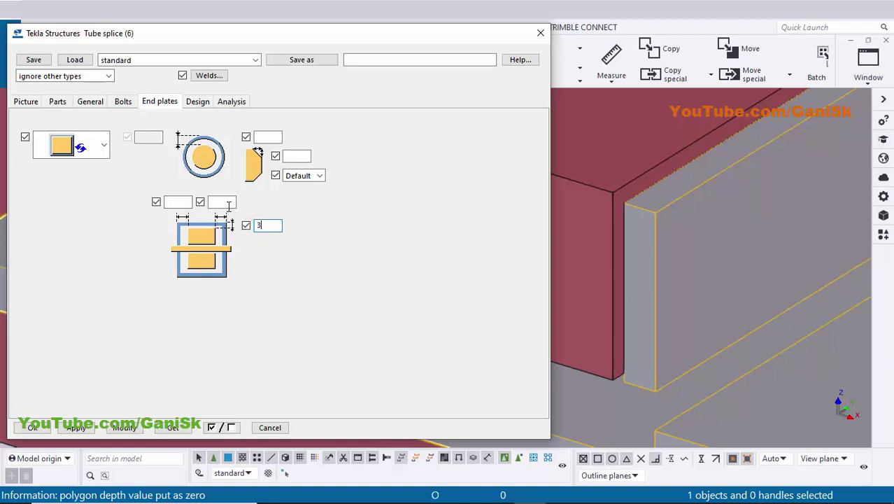
left_click(222, 202)
type("3")
left_click(178, 201)
type("3")
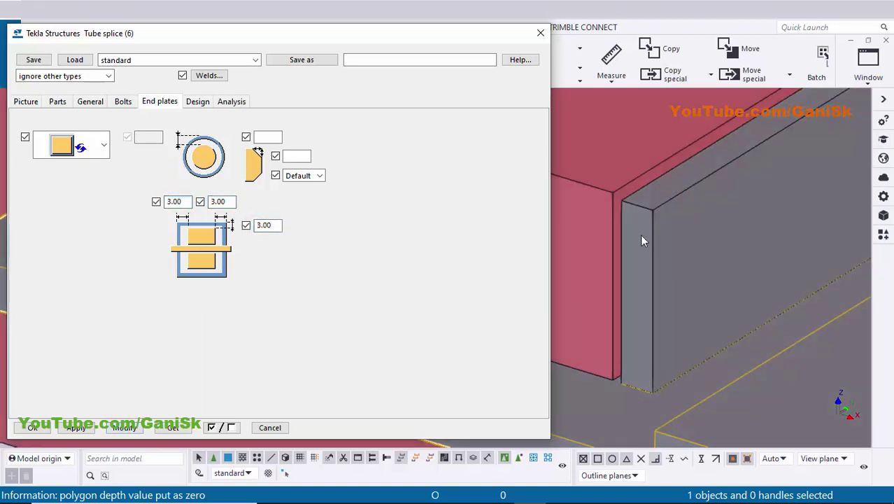
Inspect the end plate's offset from the tube face, apply the splice settings, close the properties and redraw the view
scroll(639, 210, "down", 2)
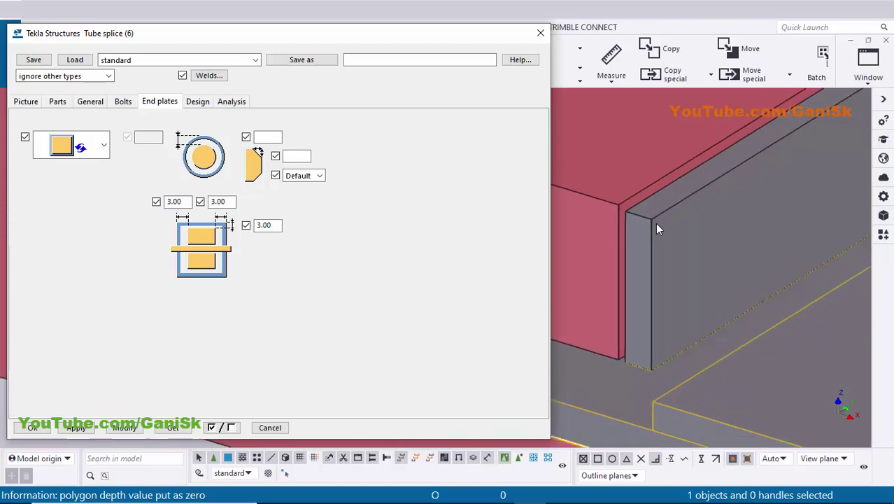
scroll(652, 219, "down", 3)
scroll(650, 304, "down", 3)
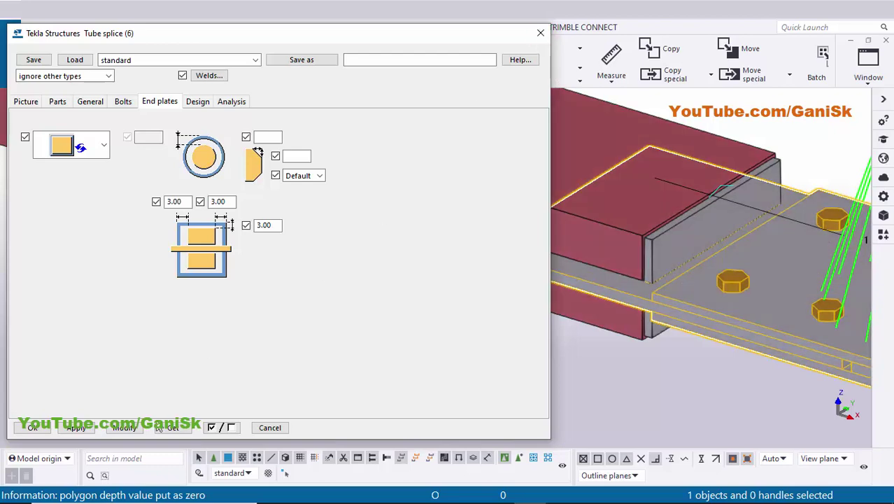
left_click(124, 427)
left_click(32, 427)
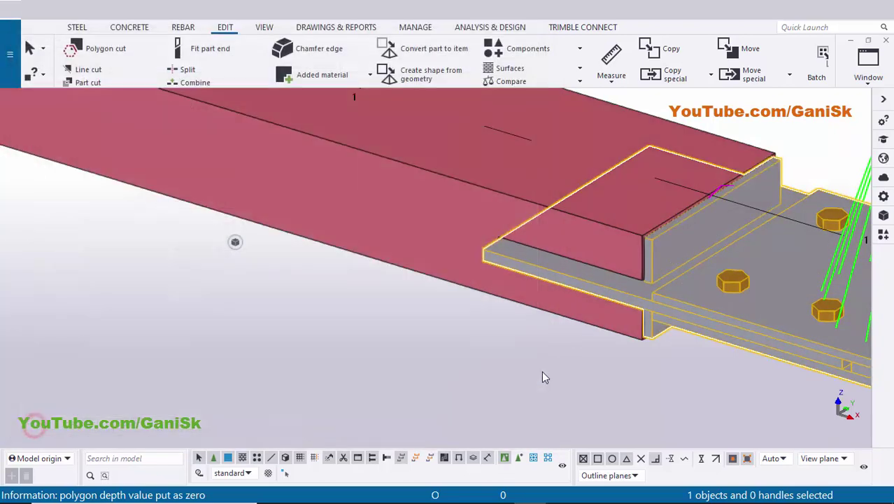
right_click(434, 346)
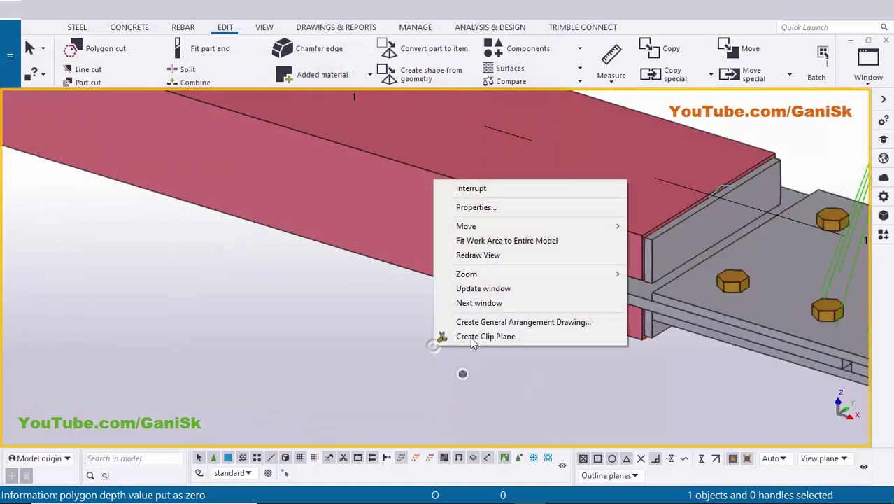
left_click(478, 256)
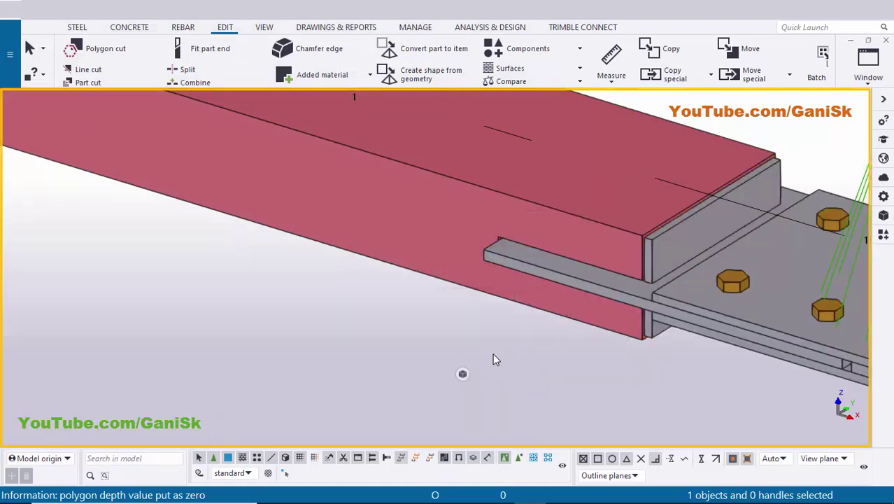
Display the splice components as transparent and inspect the end plate where it meets the slotted connection plate
key("shift+2")
scroll(652, 314, "up", 5)
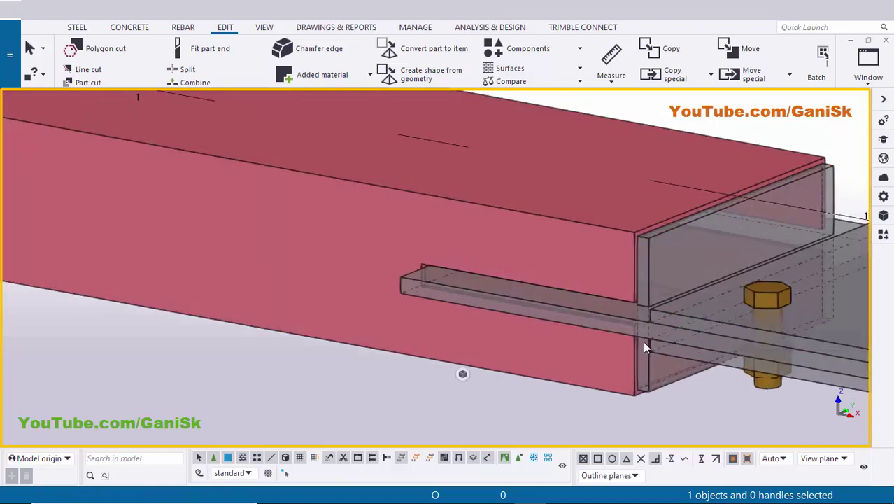
scroll(644, 347, "up", 4)
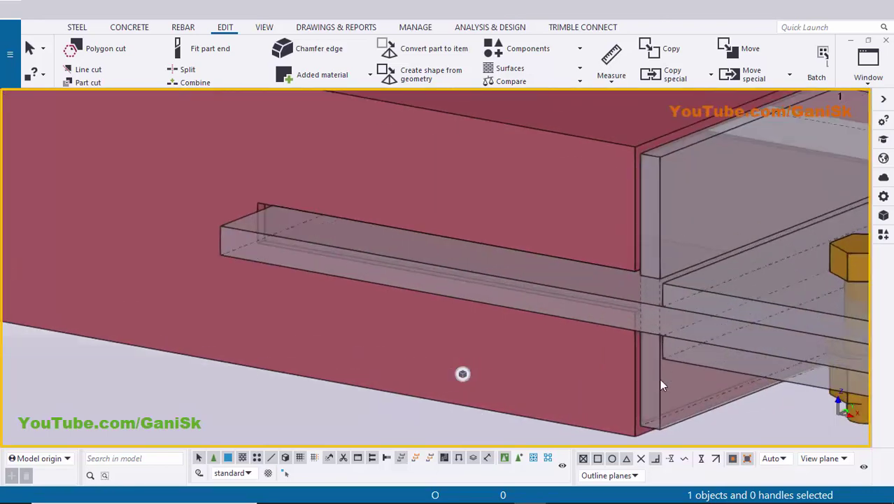
scroll(643, 299, "down", 2)
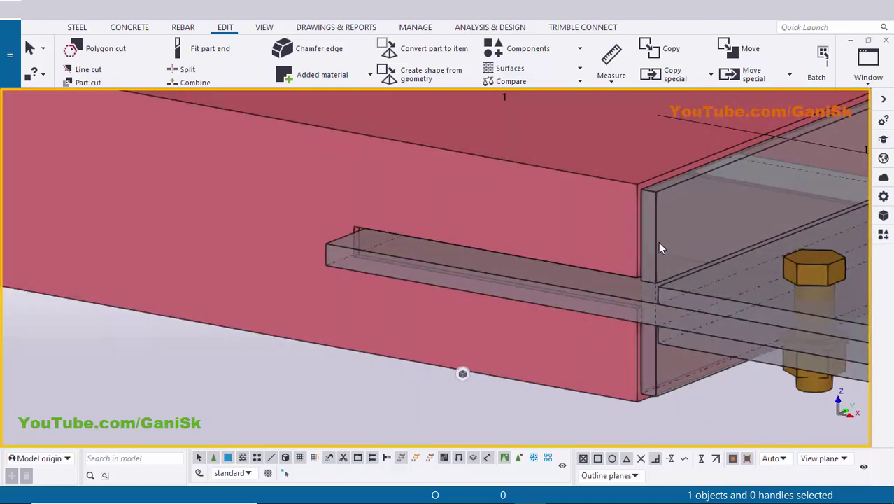
scroll(658, 250, "down", 5)
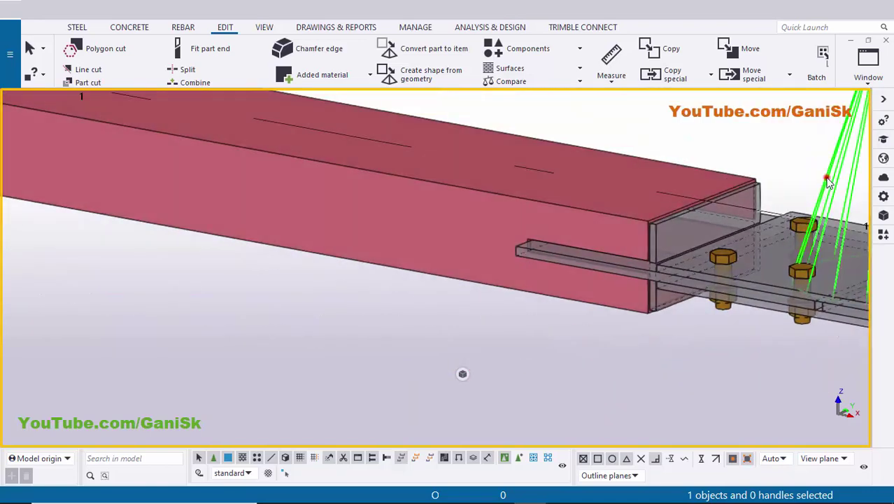
Change the splice's rectangular end plate type to two separate plates above and below the connection plate, and modify the splice
double_click(828, 180)
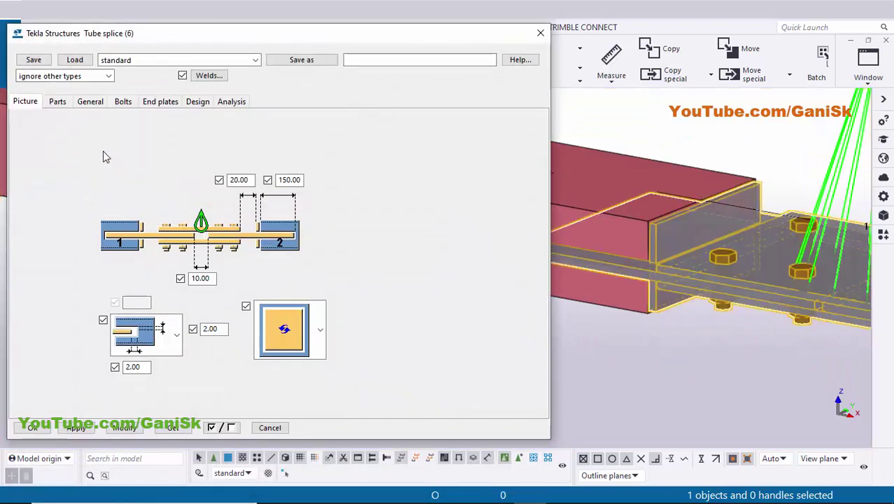
left_click(319, 329)
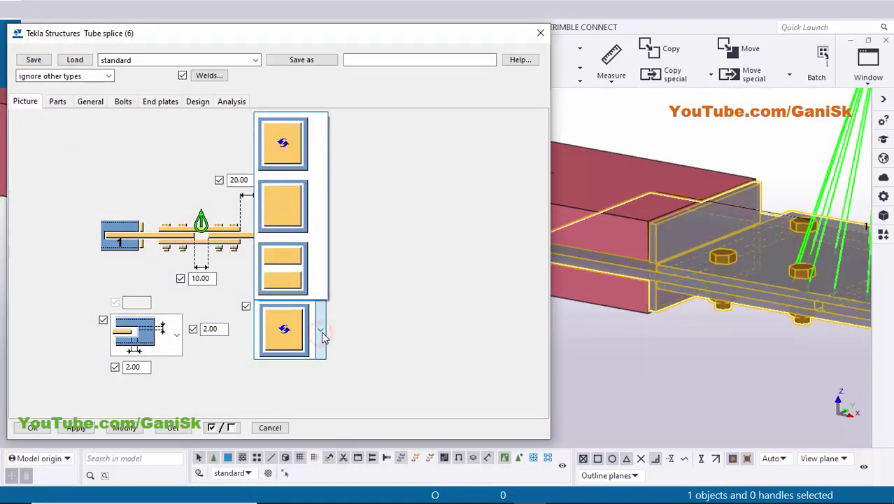
left_click(283, 277)
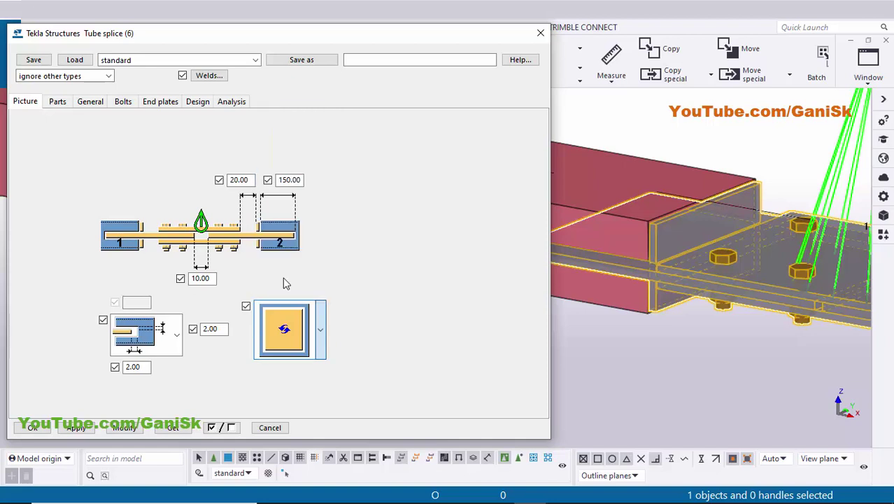
left_click(138, 431)
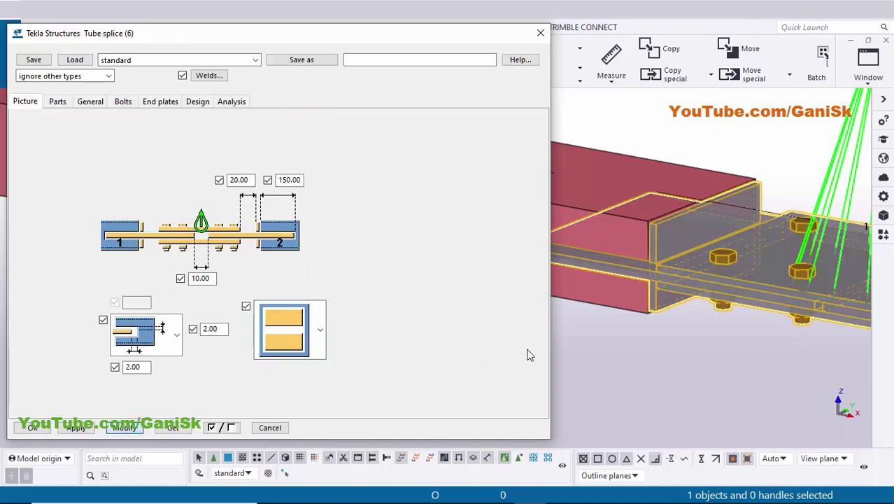
scroll(655, 260, "up", 5)
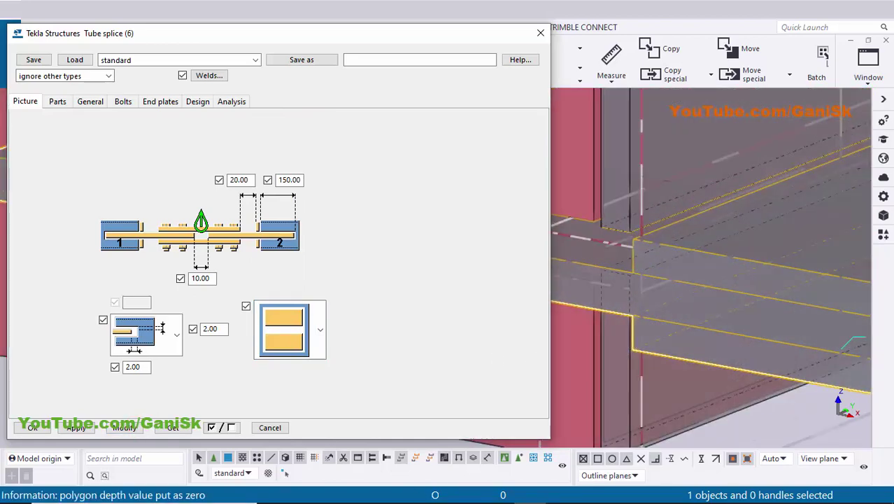
Compare the split end plates with the end plate detail in the PDF elevation
left_click(498, 491)
scroll(428, 360, "down", 3, "ctrl")
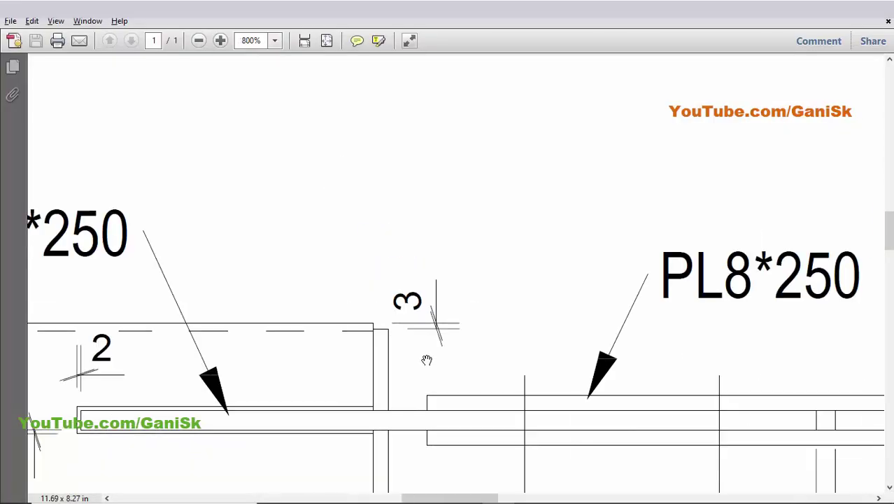
mouse_move(419, 396)
left_mouse_down()
mouse_move(415, 335)
mouse_move(375, 295)
mouse_move(376, 350)
left_mouse_up()
scroll(376, 350, "up", 1, "ctrl")
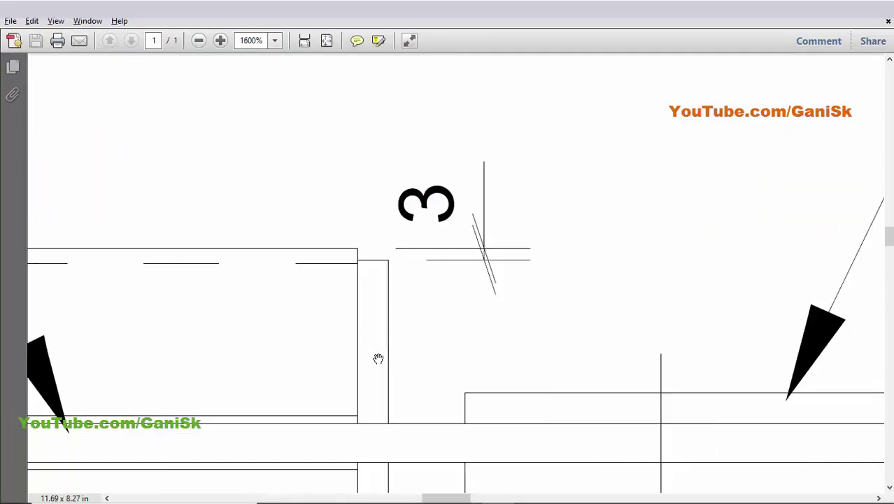
scroll(383, 414, "down", 3)
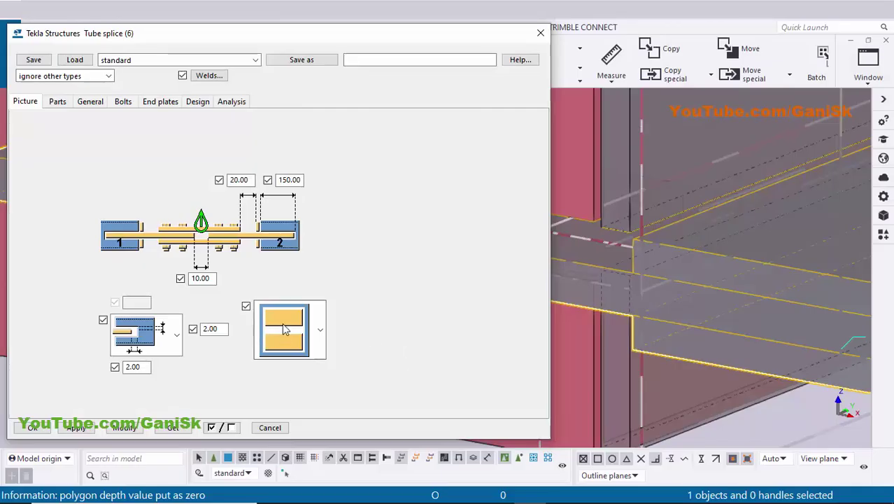
Confirm the Tube splice (6) settings, clear the selection and inspect the whole splice between both beams
left_click(85, 427)
left_click(46, 428)
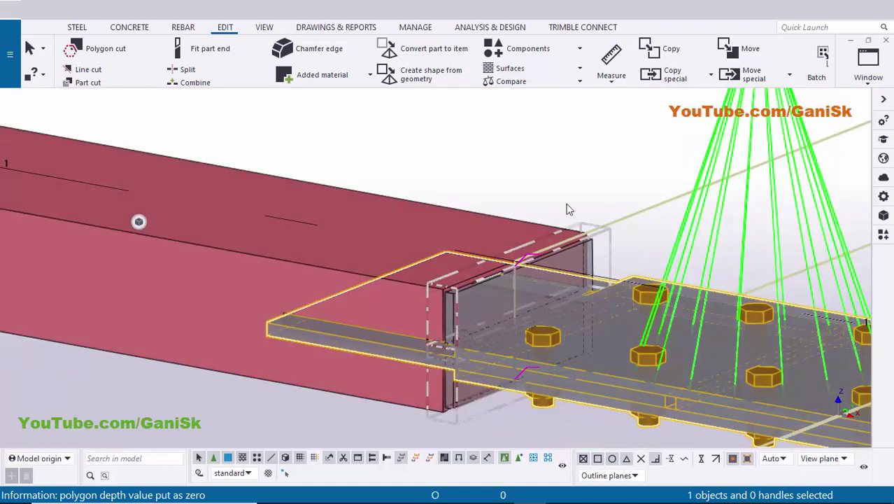
right_click(529, 131)
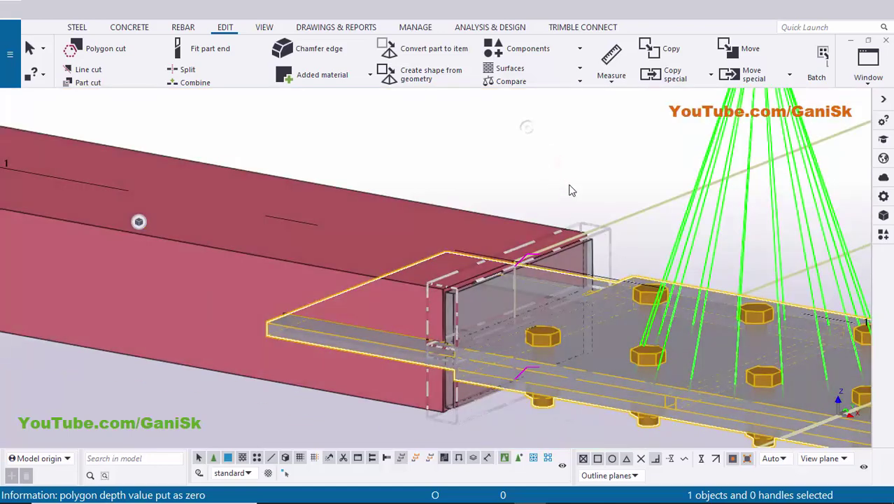
left_click(575, 206)
scroll(489, 280, "down", 4)
scroll(564, 345, "up", 2)
scroll(567, 269, "down", 1)
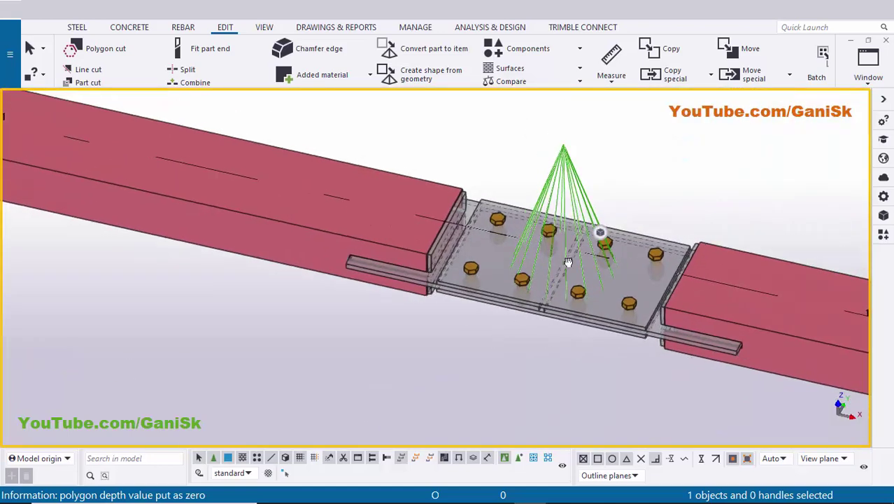
mouse_move(569, 266)
middle_mouse_down("ctrl")
mouse_move(594, 205)
mouse_move(514, 206)
mouse_move(487, 279)
mouse_move(573, 290)
mouse_move(613, 168)
mouse_move(642, 259)
mouse_move(537, 361)
mouse_move(597, 229)
middle_mouse_up("ctrl")
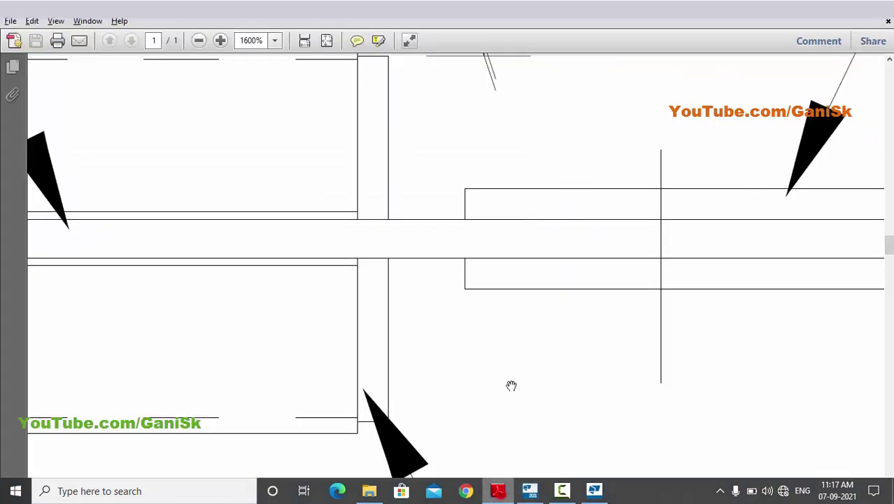
Check the finished splice against the PDF elevation and section A-A, and return to the Tekla Structures model
scroll(512, 385, "down", 7, "ctrl")
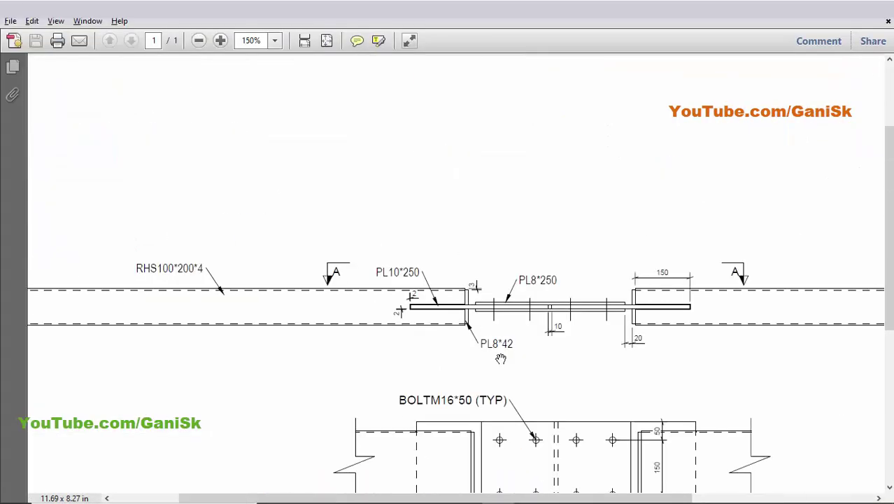
scroll(506, 267, "up", 1, "ctrl")
scroll(525, 286, "up", 2)
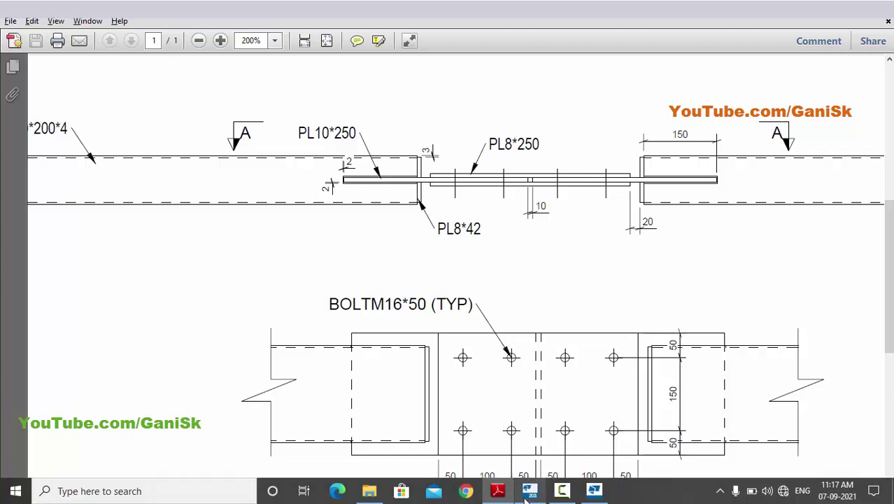
left_click(530, 497)
mouse_move(498, 367)
middle_mouse_down("ctrl")
mouse_move(585, 378)
mouse_move(499, 393)
middle_mouse_up("ctrl")
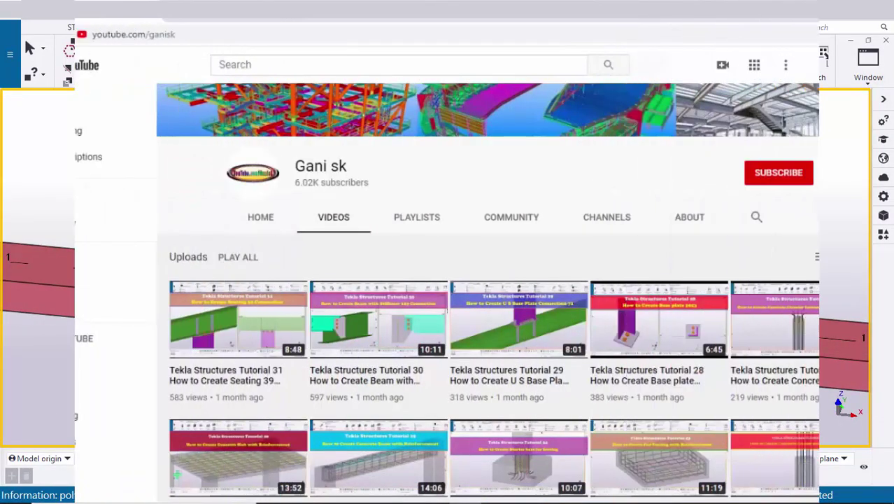